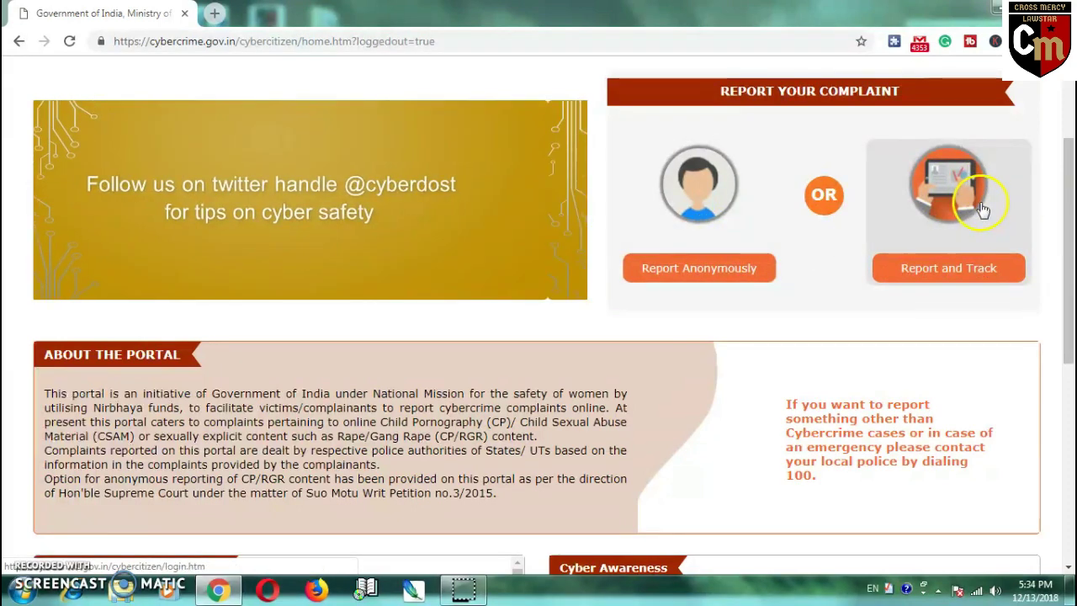
# - Open the Report Anonymously form, accept its notice with OK, and view the crime categories
pyautogui.click(951, 214)
pyautogui.click(703, 195)
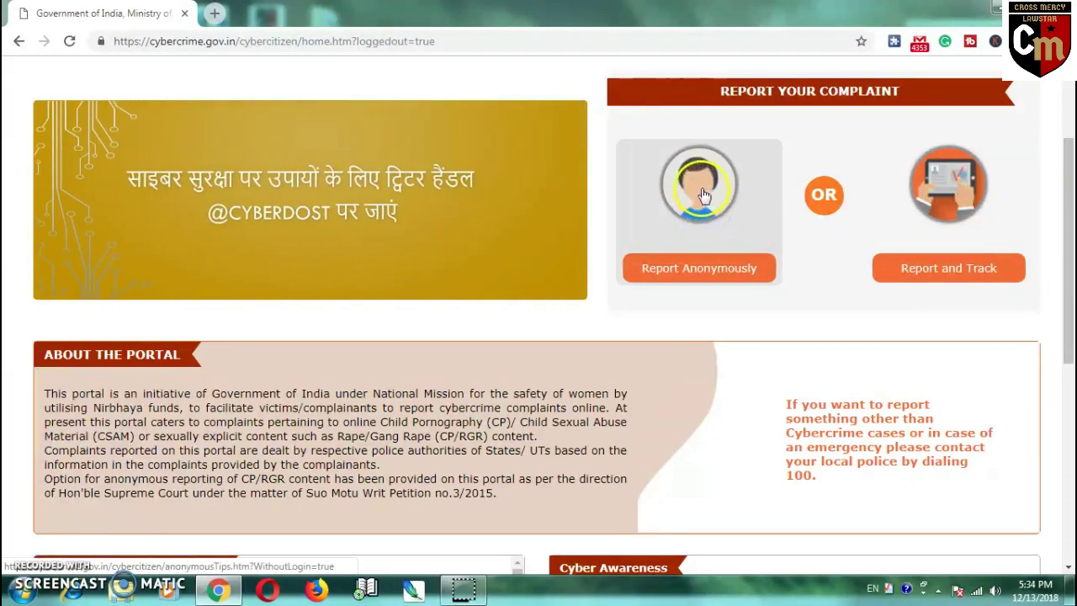
pyautogui.click(685, 267)
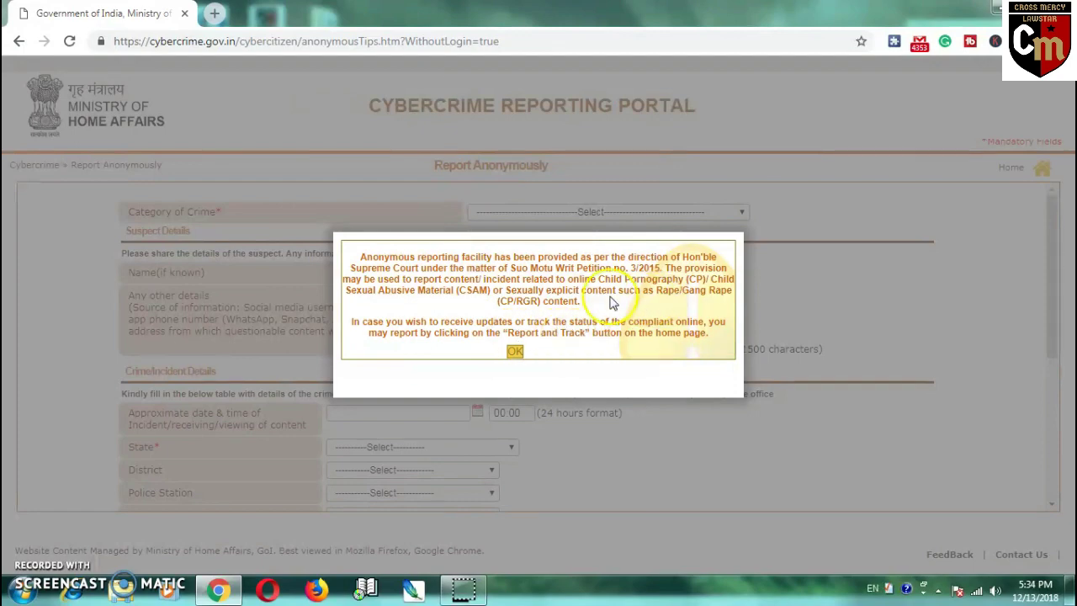
pyautogui.click(514, 351)
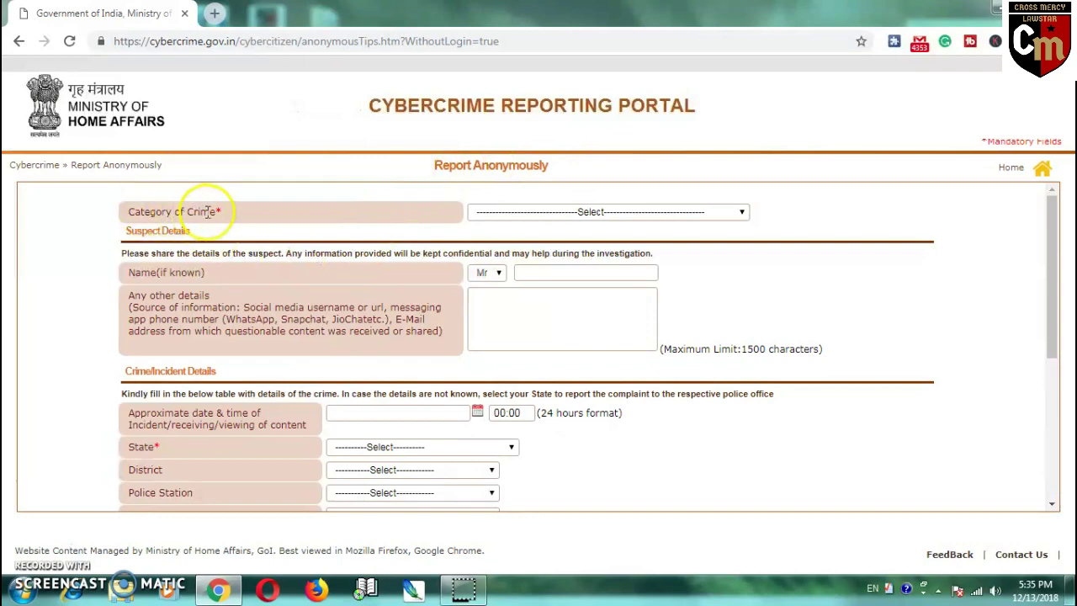
pyautogui.click(699, 212)
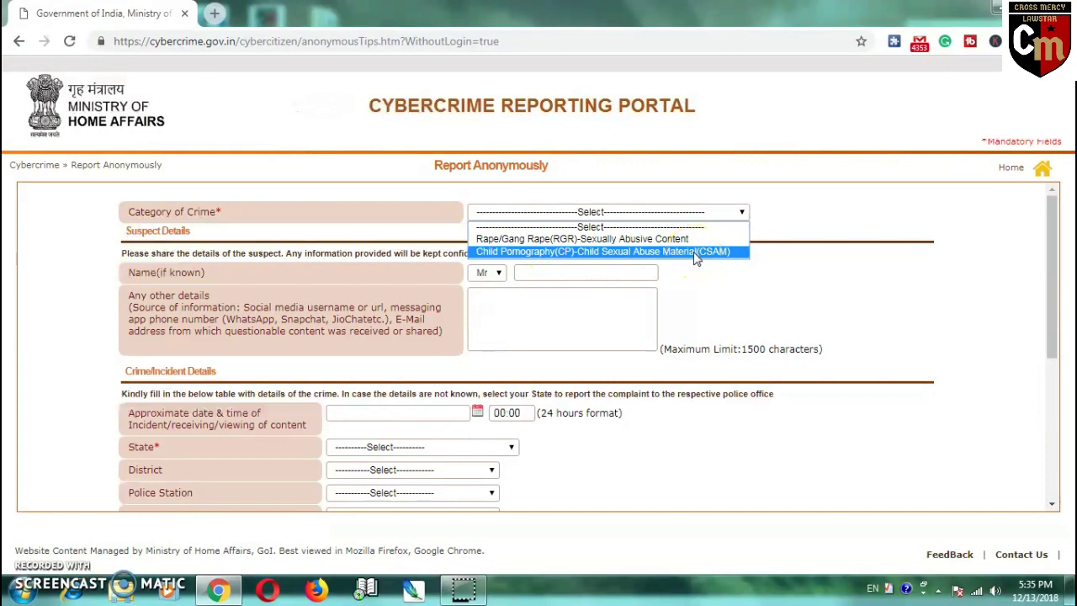
pyautogui.click(337, 294)
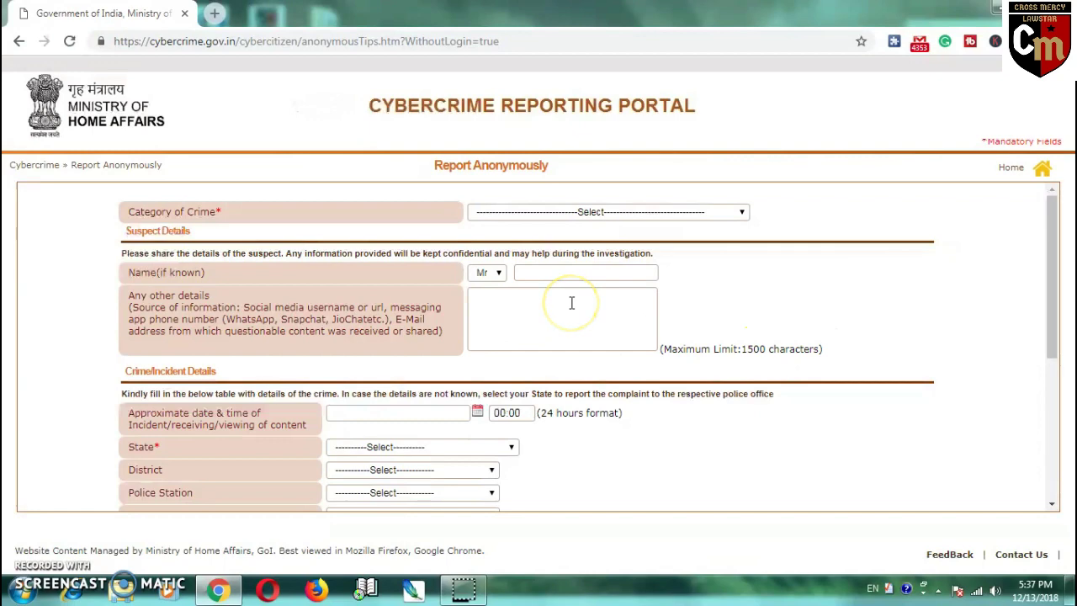
# - Scroll the anonymous form down to the Crime/Incident Details section
pyautogui.scroll(-1, 563, 319)
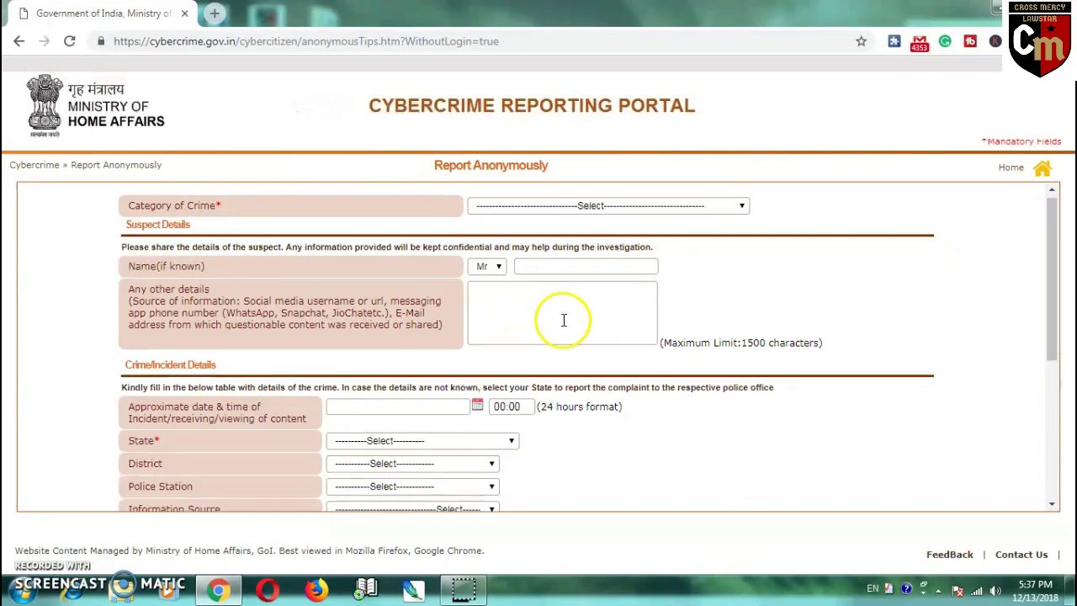
pyautogui.scroll(-3, 564, 319)
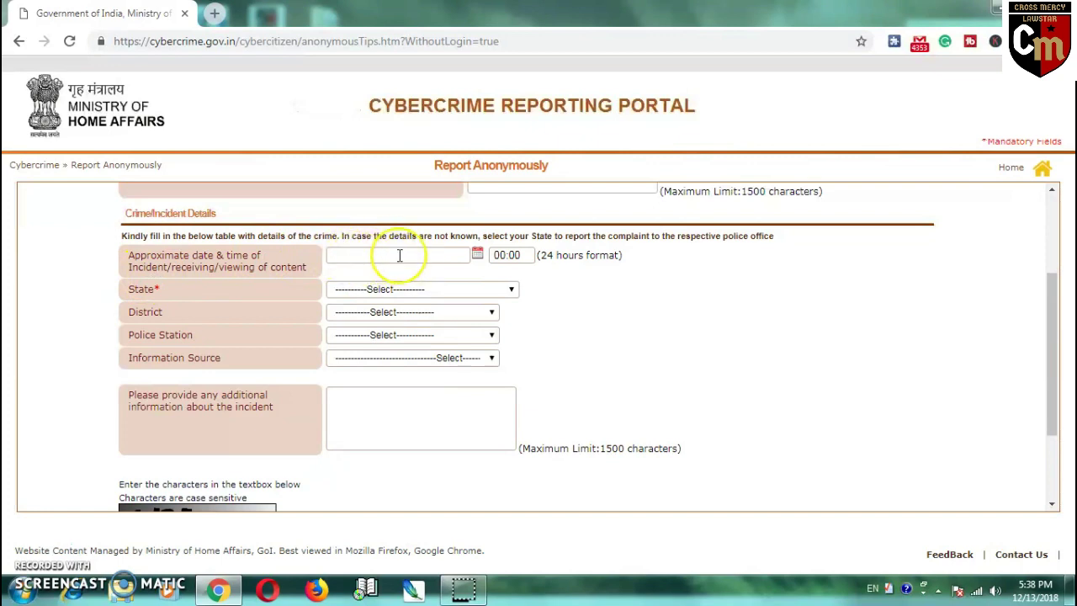
pyautogui.click(391, 257)
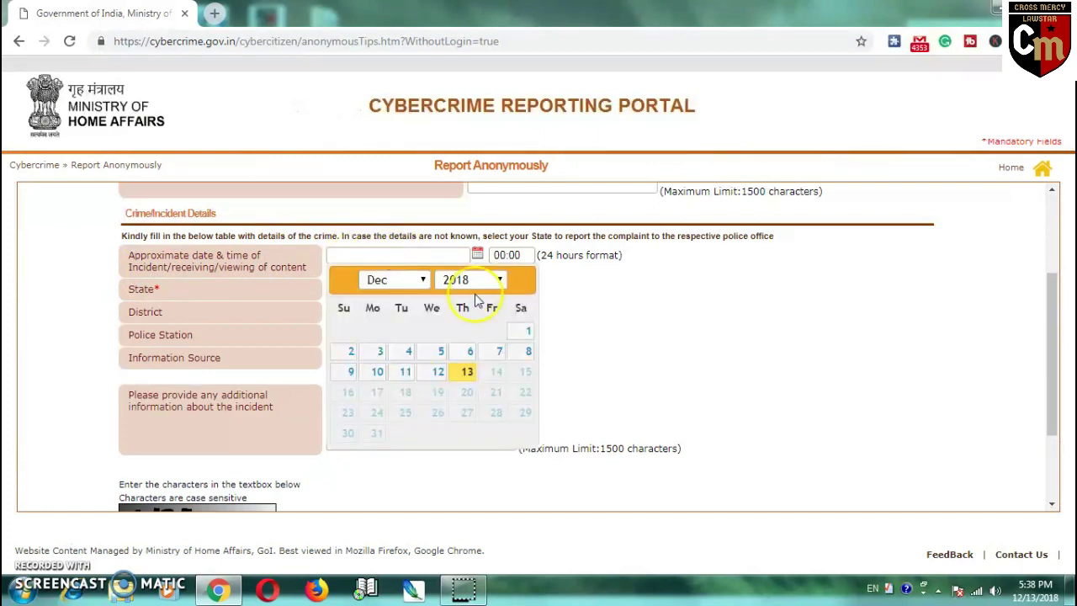
pyautogui.click(637, 302)
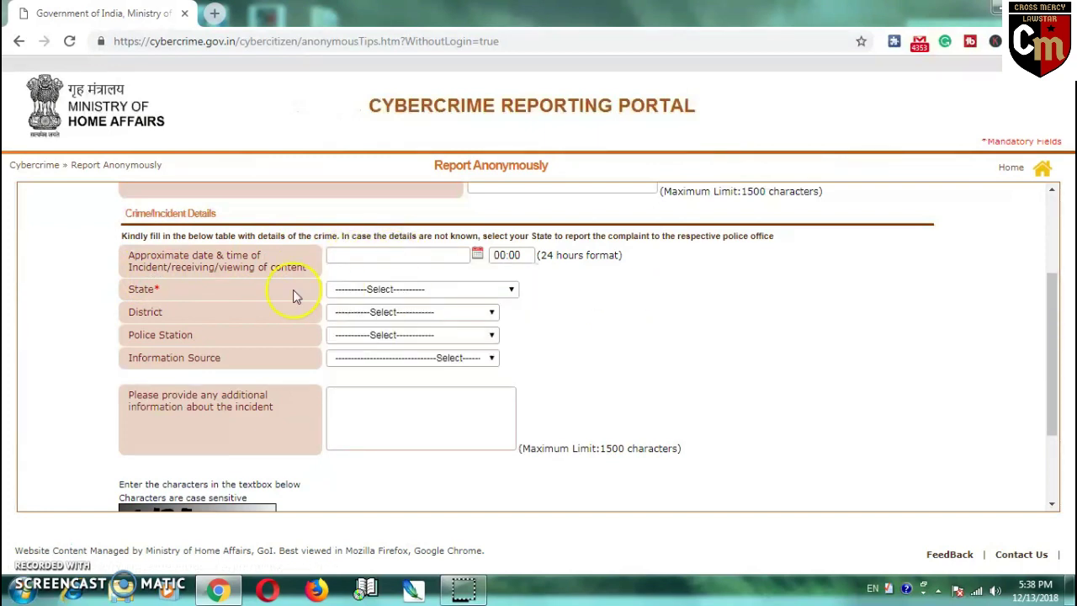
pyautogui.click(593, 310)
pyautogui.click(394, 257)
pyautogui.click(627, 286)
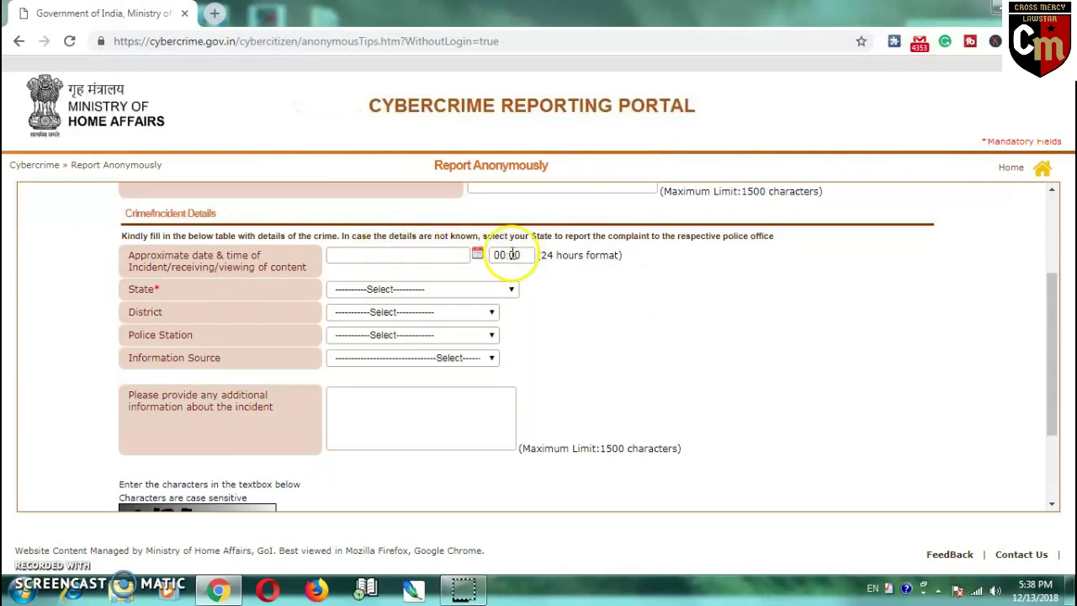
pyautogui.click(573, 290)
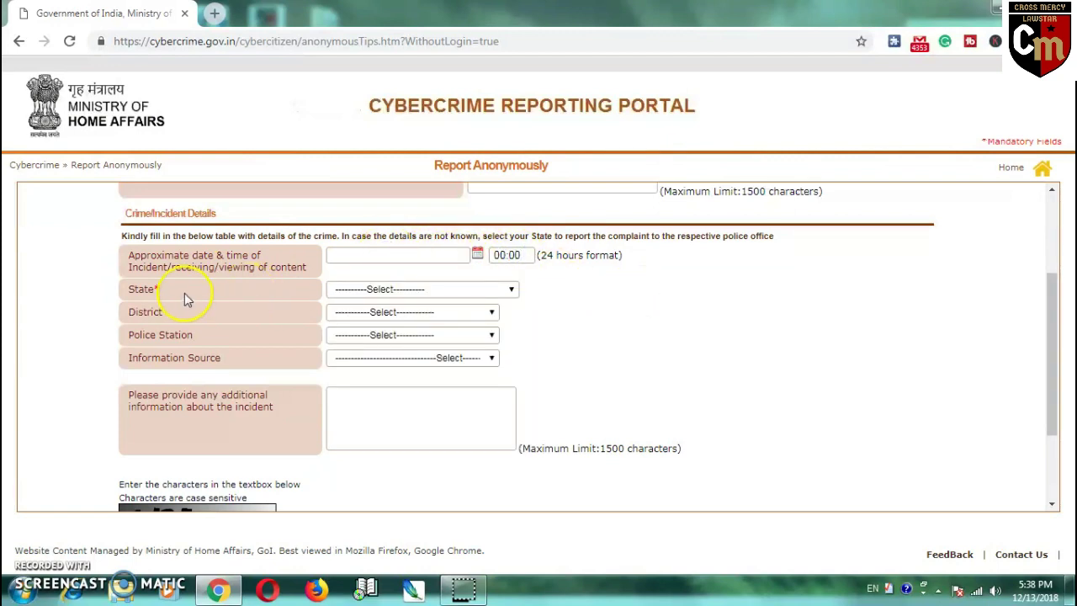
pyautogui.click(471, 289)
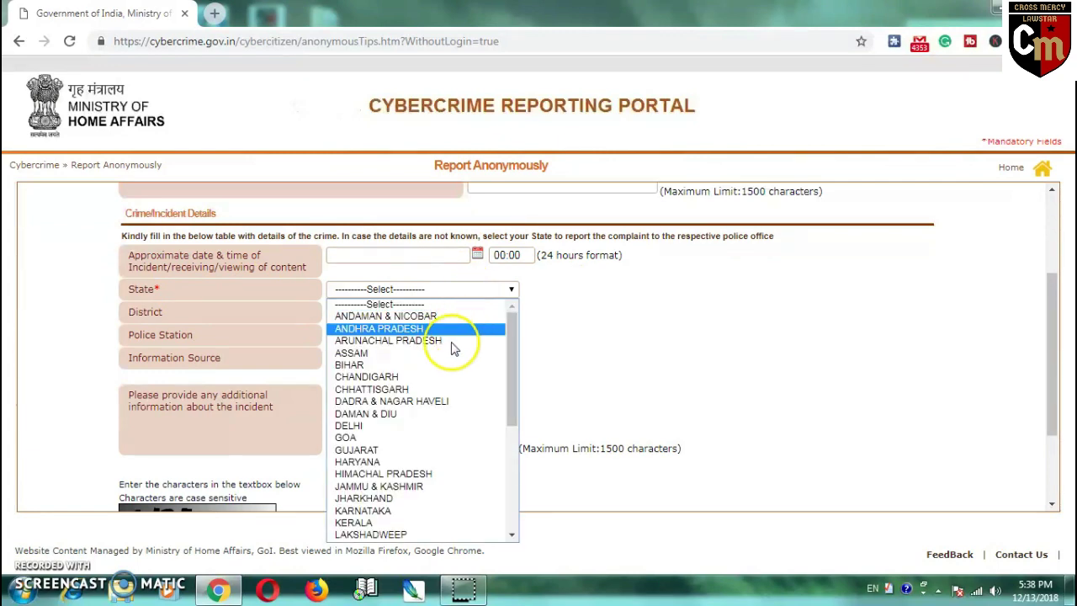
# - Set incident State to ANDHRA PRADESH after trying HARYANA and DELHI, leaving District unselected
pyautogui.click(426, 465)
pyautogui.click(444, 285)
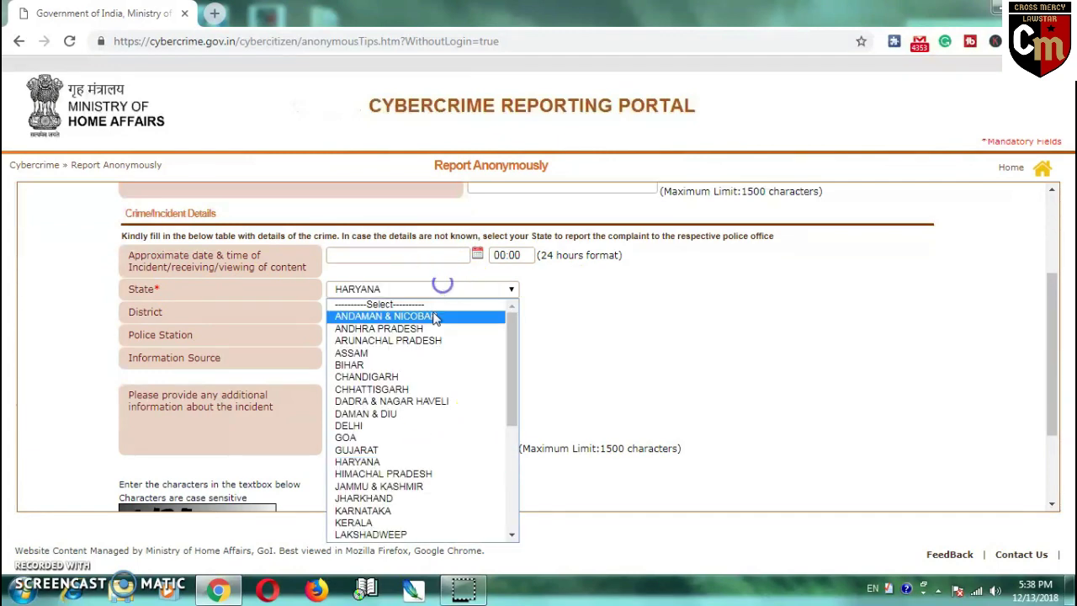
pyautogui.click(399, 425)
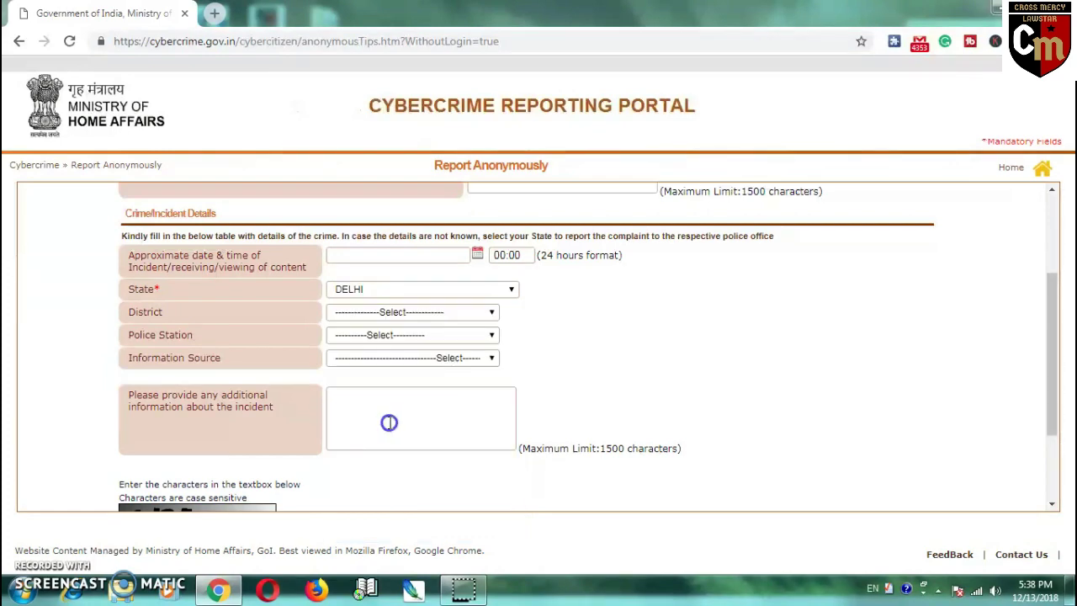
pyautogui.click(426, 292)
pyautogui.click(429, 328)
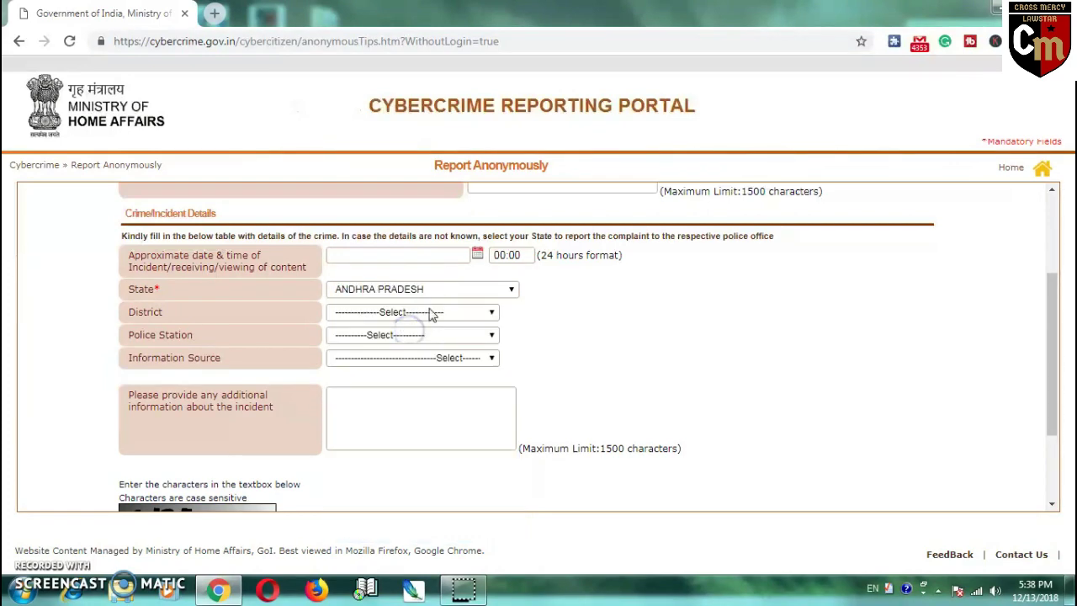
pyautogui.click(444, 294)
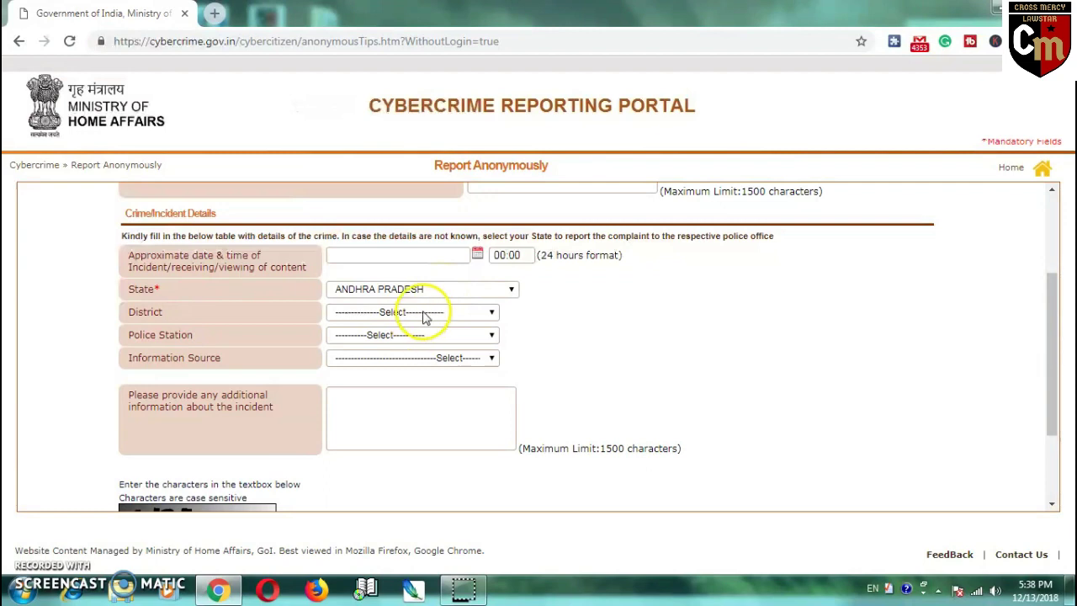
pyautogui.click(422, 311)
pyautogui.scroll(-2, 413, 411)
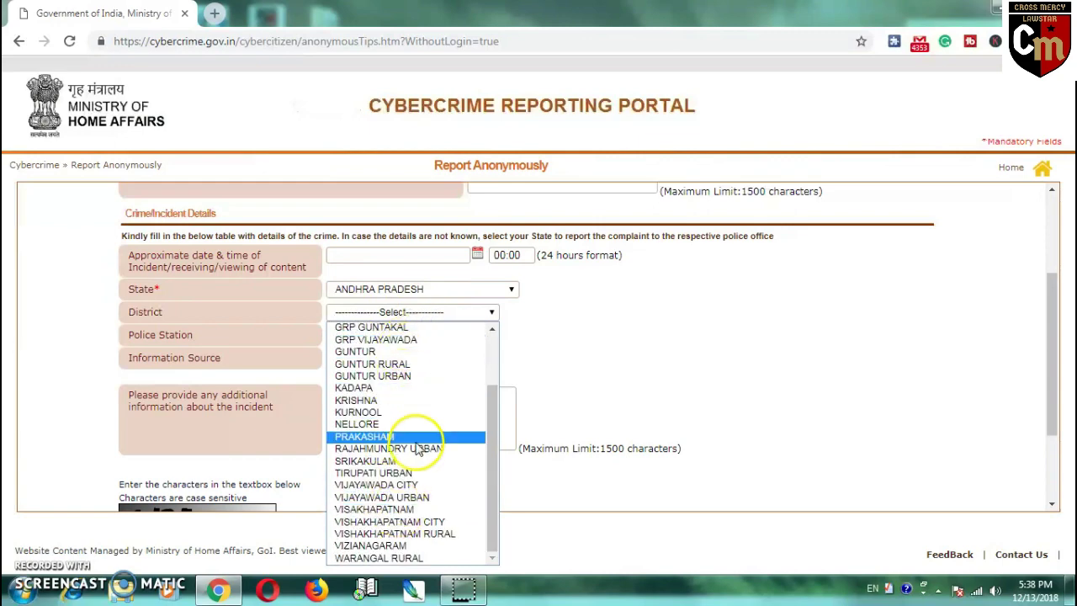
pyautogui.click(579, 355)
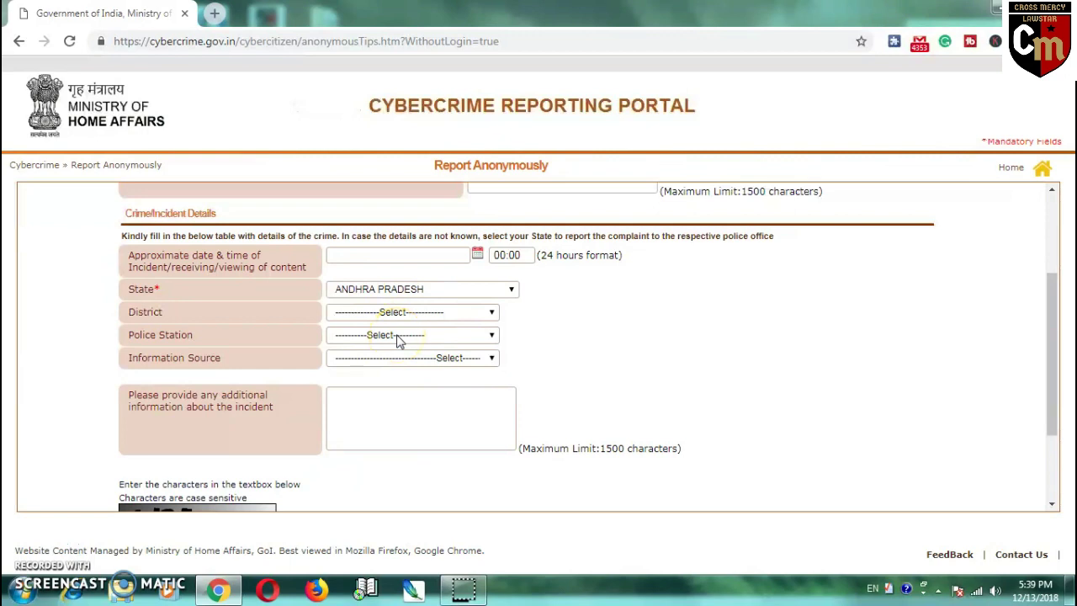
pyautogui.click(424, 289)
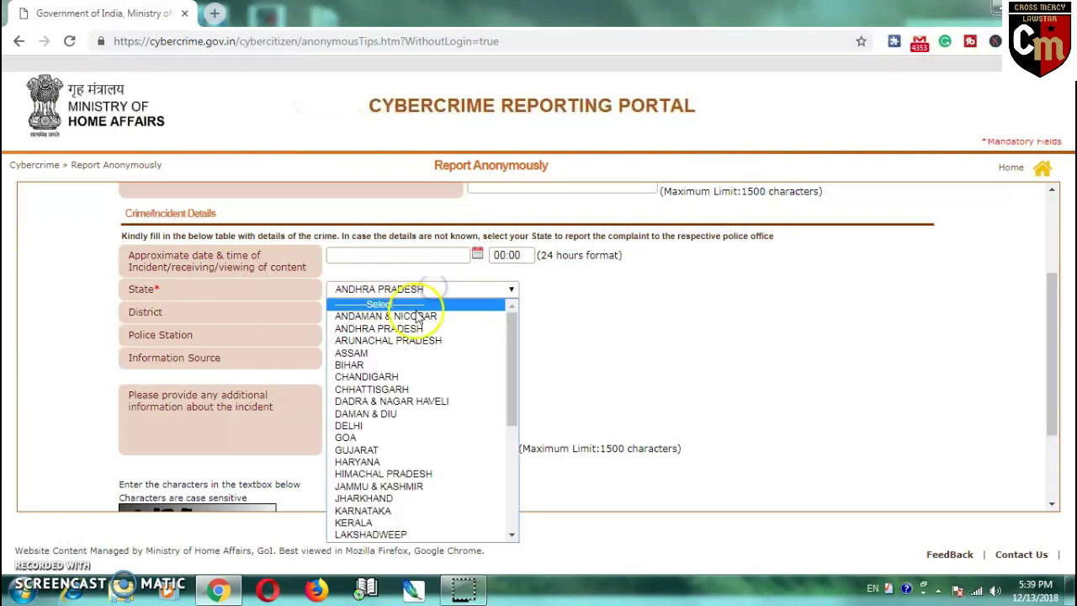
pyautogui.click(386, 462)
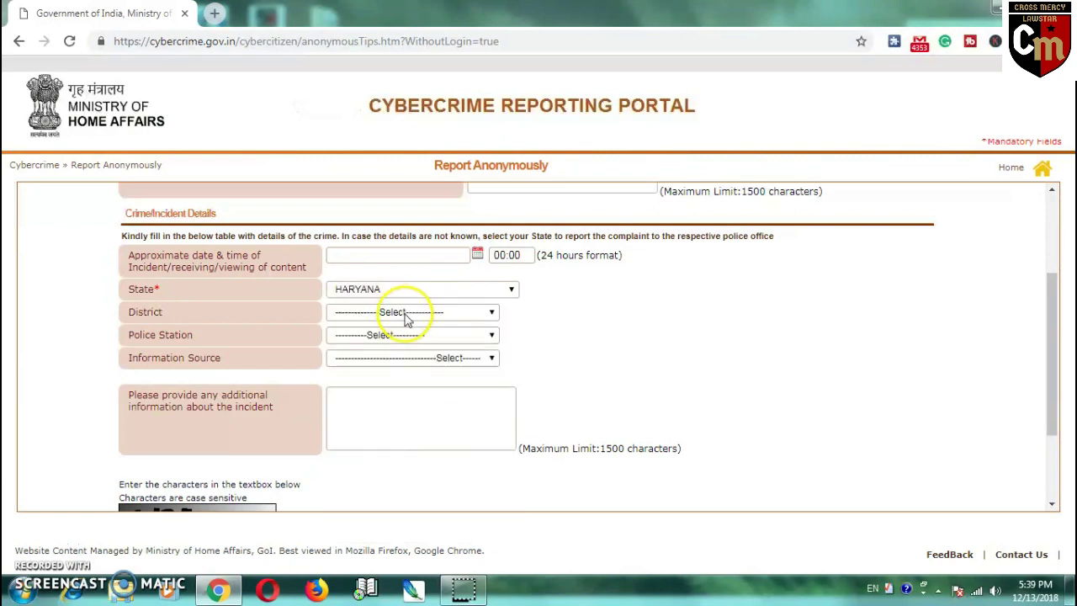
pyautogui.click(406, 313)
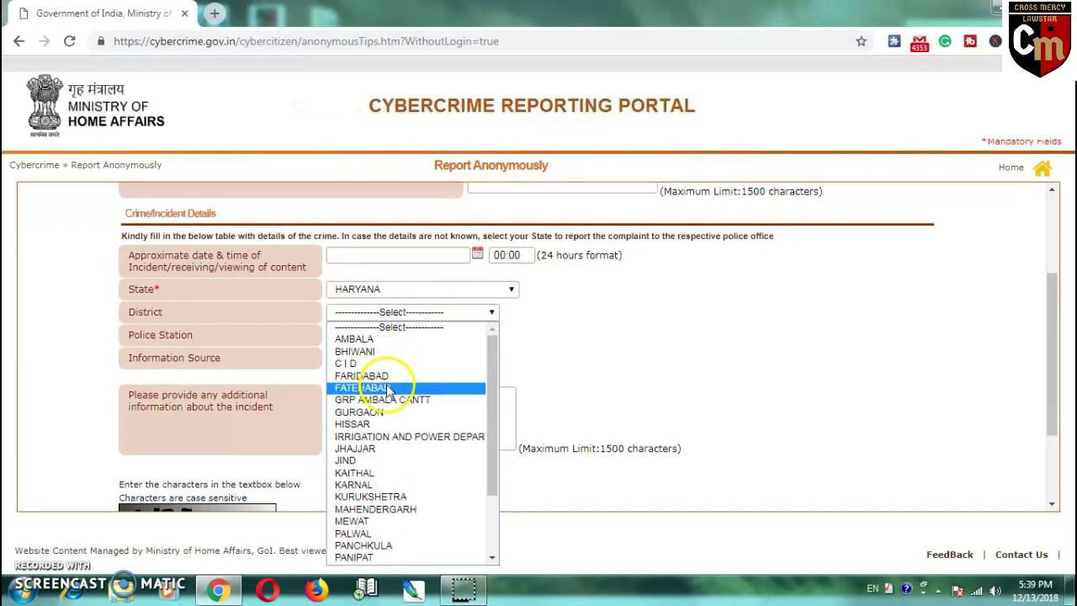
pyautogui.click(395, 338)
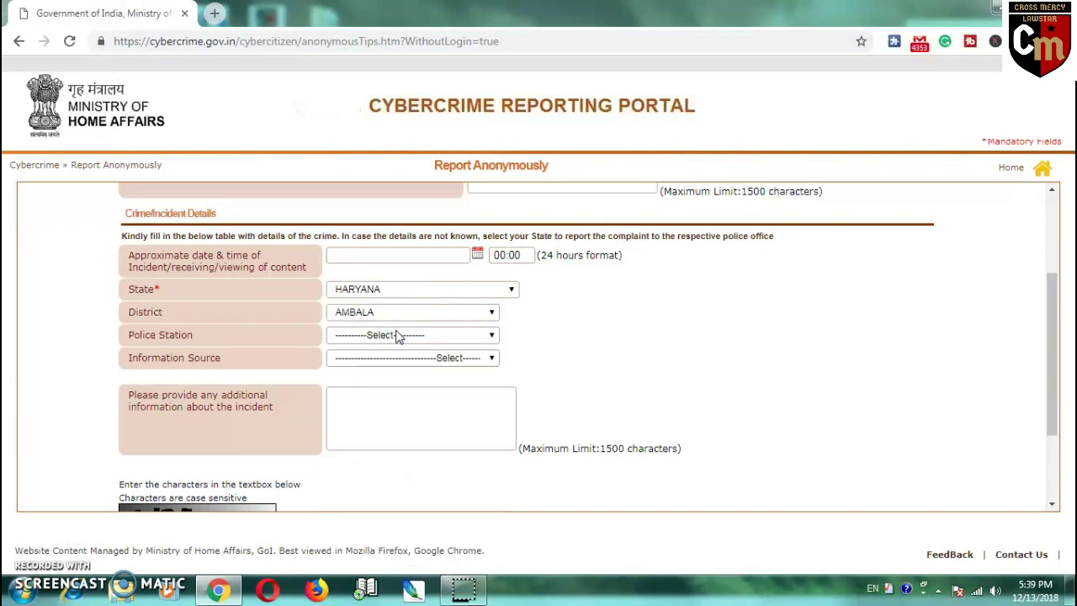
pyautogui.click(397, 335)
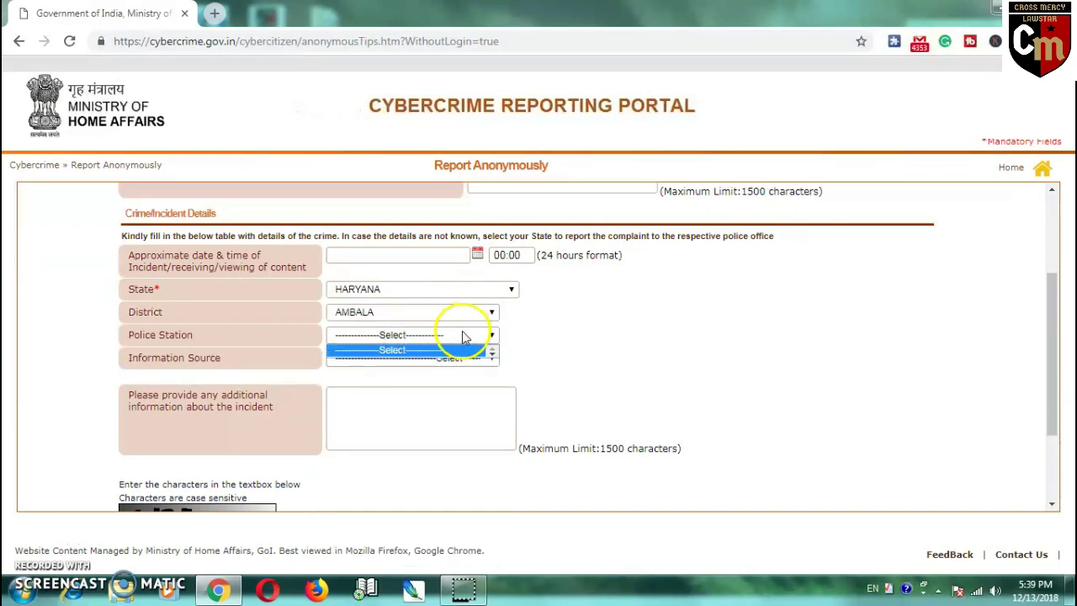
pyautogui.click(463, 336)
pyautogui.click(428, 335)
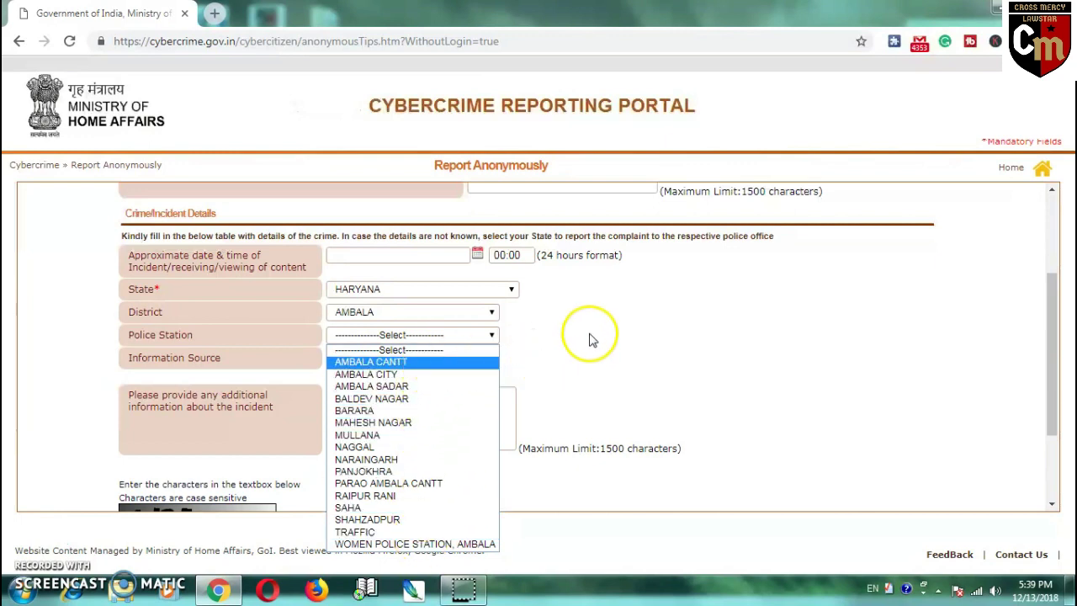
pyautogui.click(396, 345)
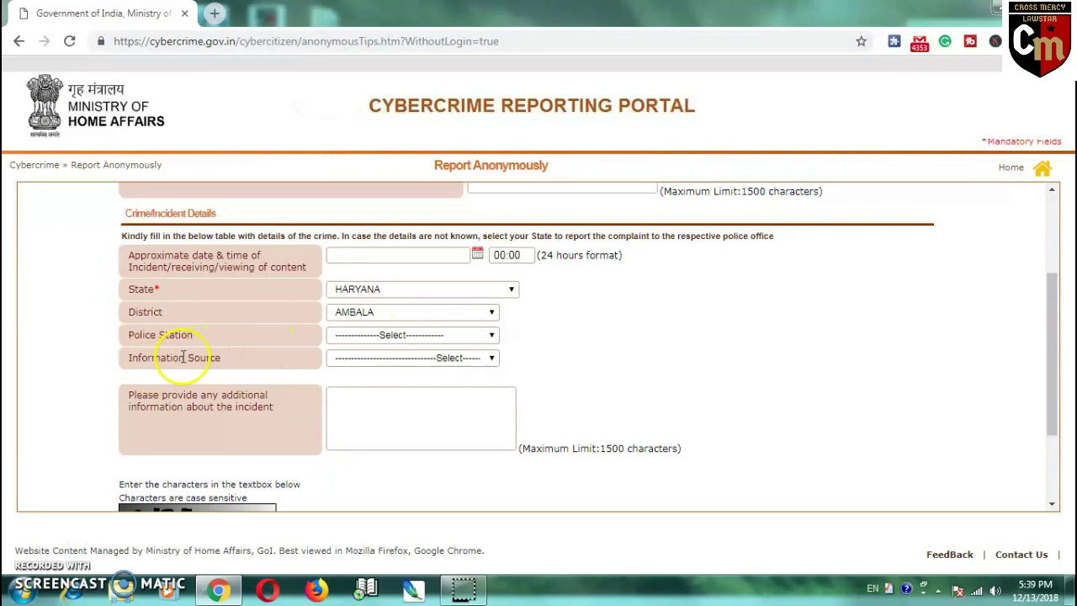
pyautogui.click(439, 358)
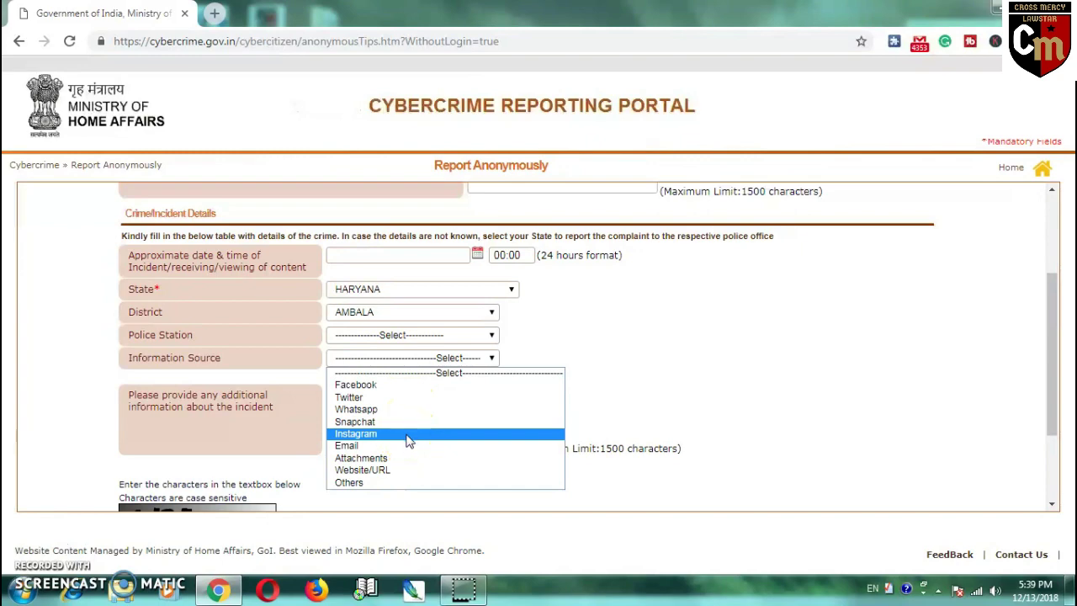
pyautogui.click(410, 486)
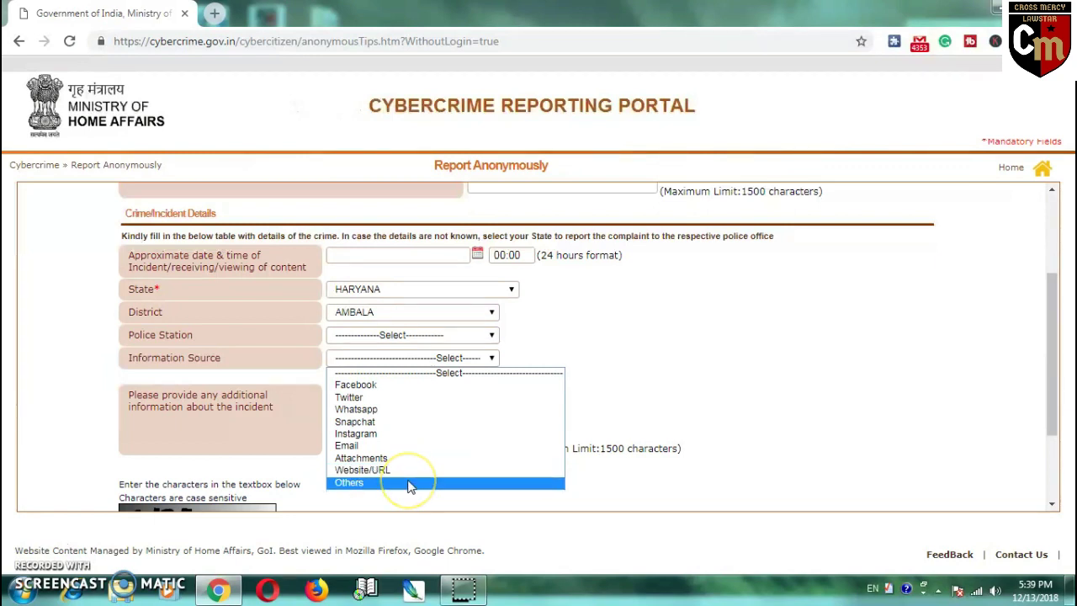
pyautogui.click(662, 383)
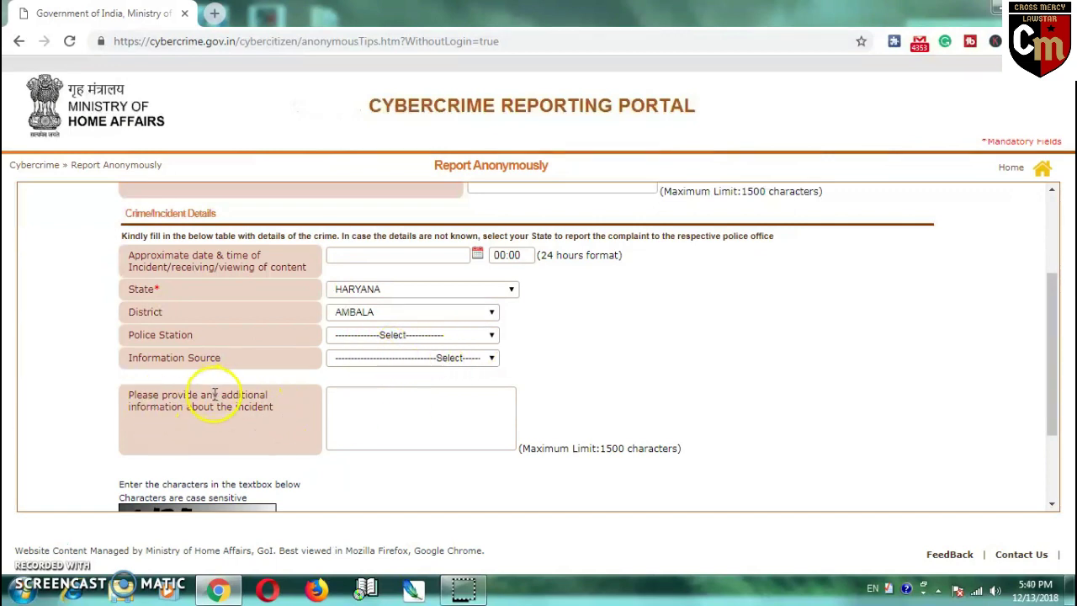
# - Refresh the captcha image twice, keeping the answer box empty, then return to the form's top
pyautogui.scroll(-1, 284, 404)
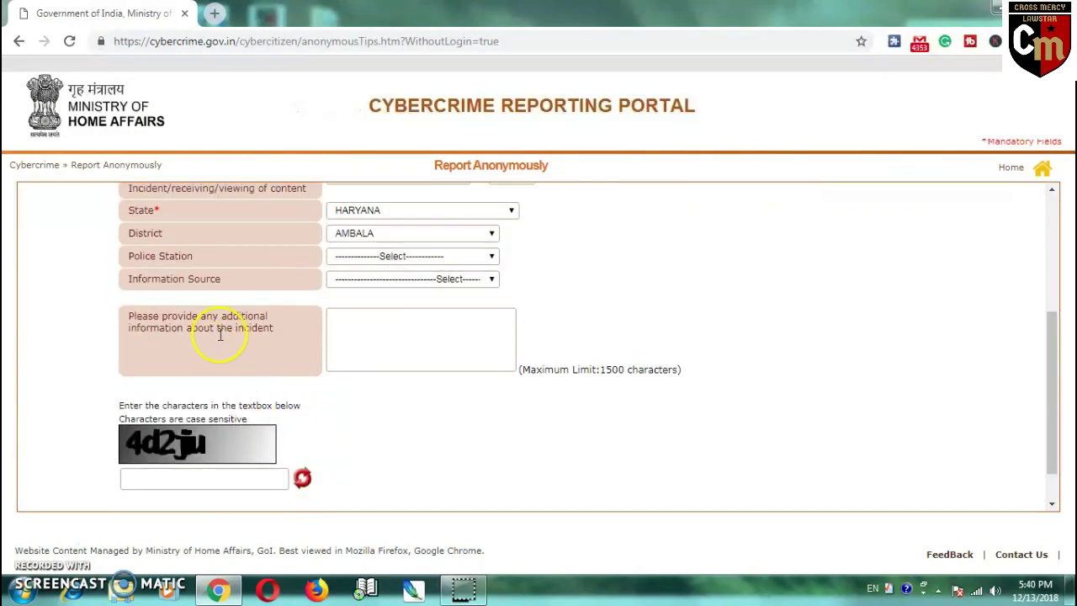
pyautogui.click(365, 318)
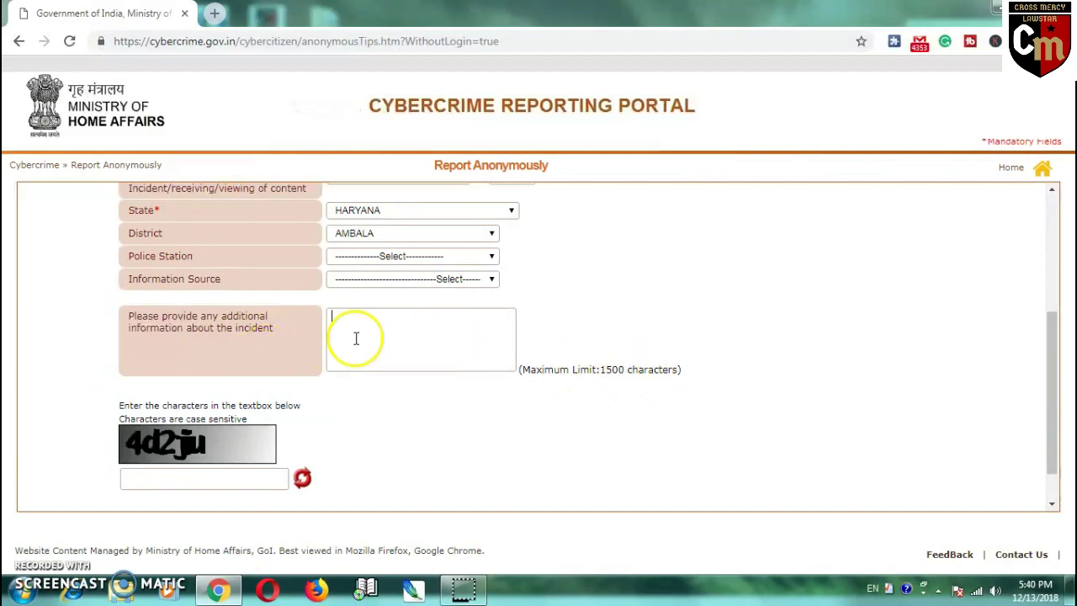
pyautogui.scroll(-1, 580, 316)
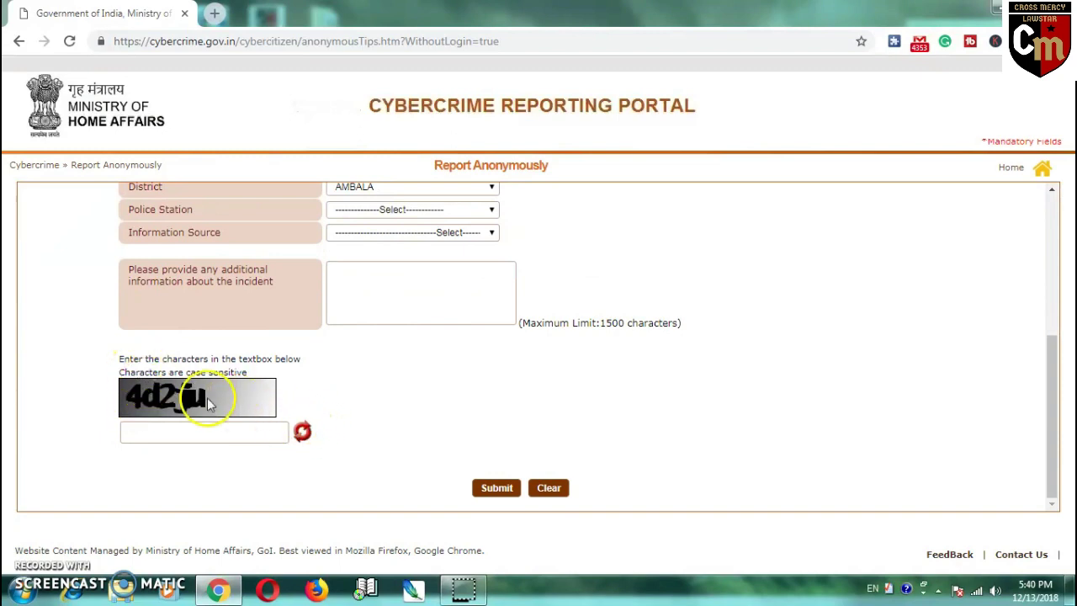
pyautogui.click(303, 433)
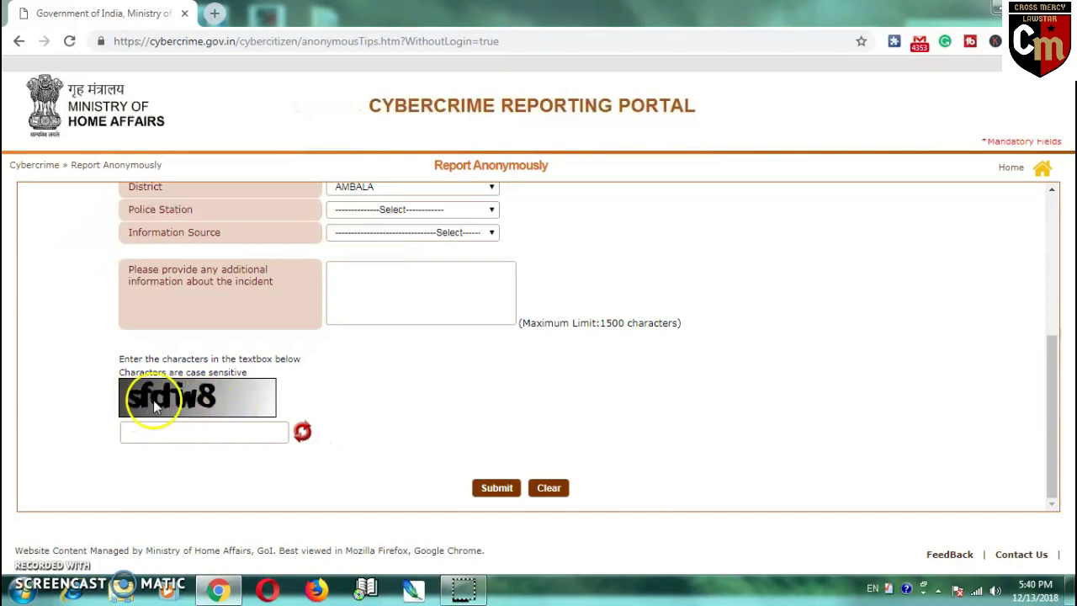
pyautogui.click(132, 433)
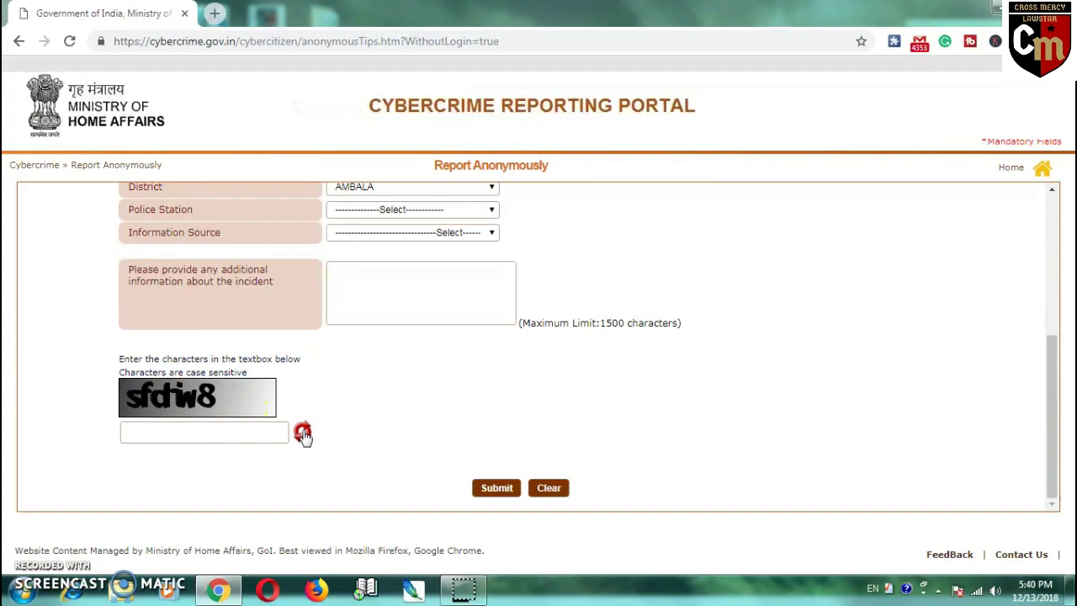
pyautogui.click(302, 432)
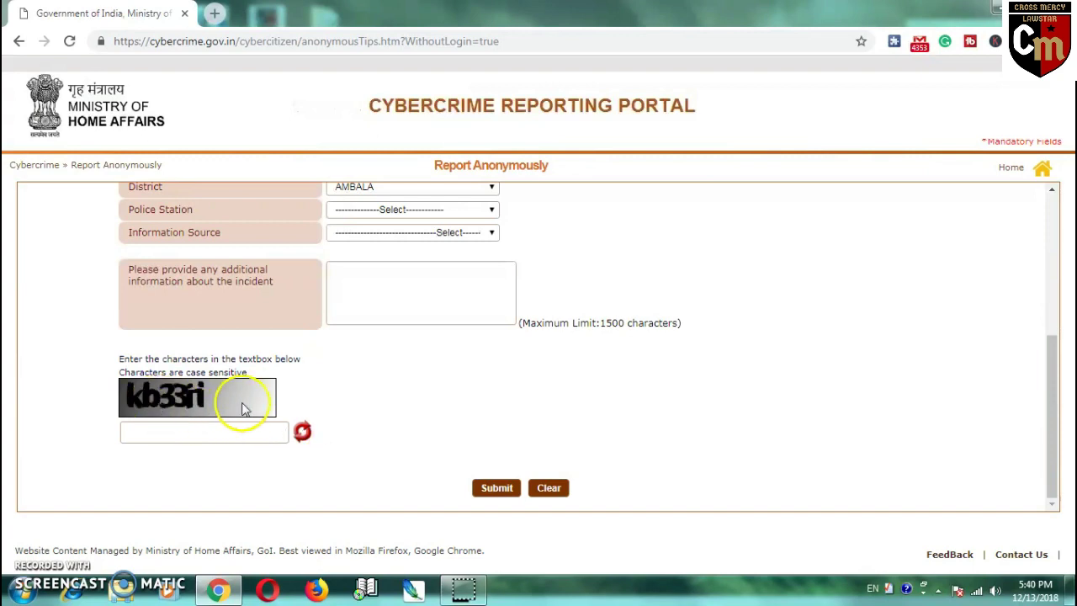
pyautogui.click(138, 433)
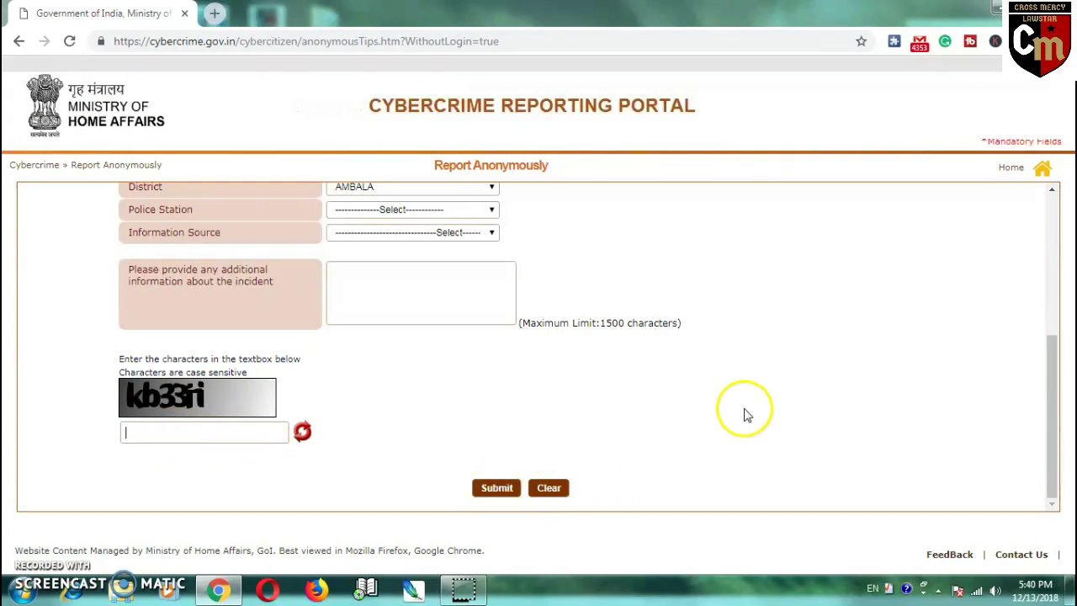
pyautogui.scroll(3, 781, 339)
pyautogui.scroll(1, 786, 344)
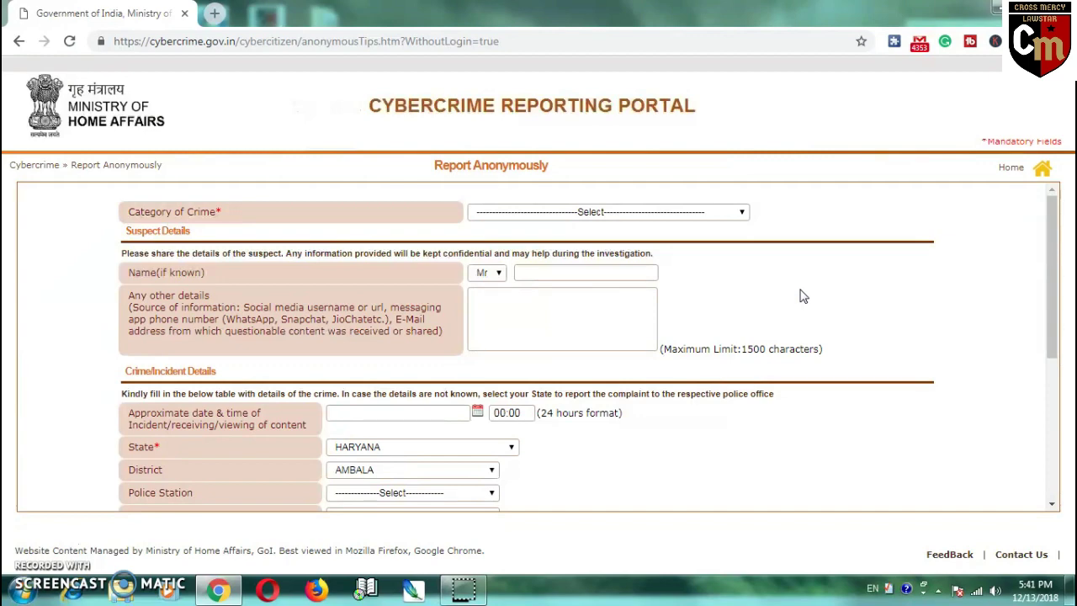
# - Leave the anonymous report form with browser Back and go to the Login page
pyautogui.scroll(-5, 801, 296)
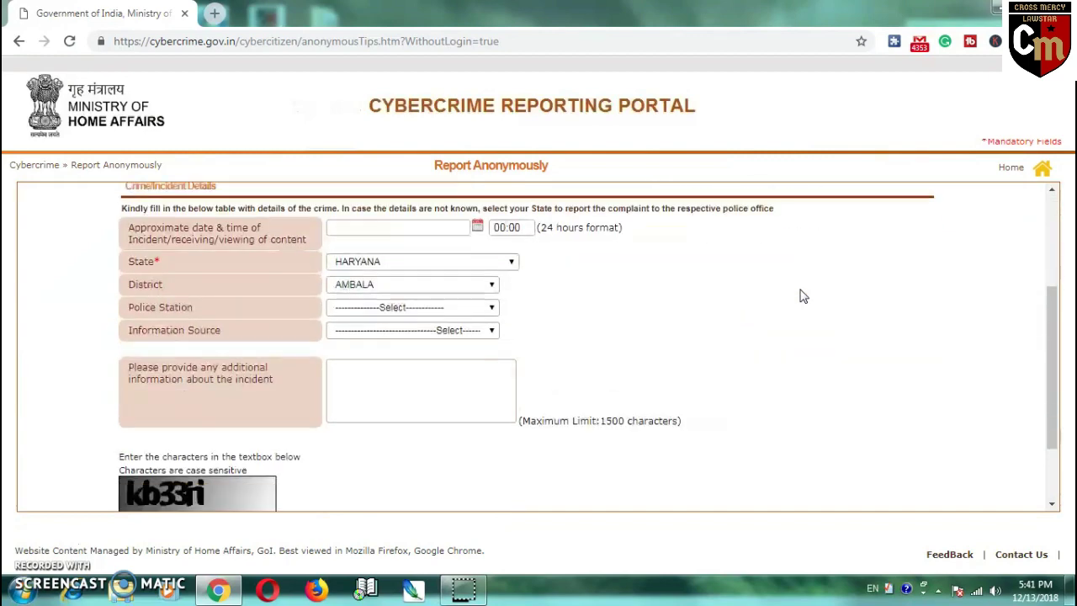
pyautogui.scroll(5, 801, 296)
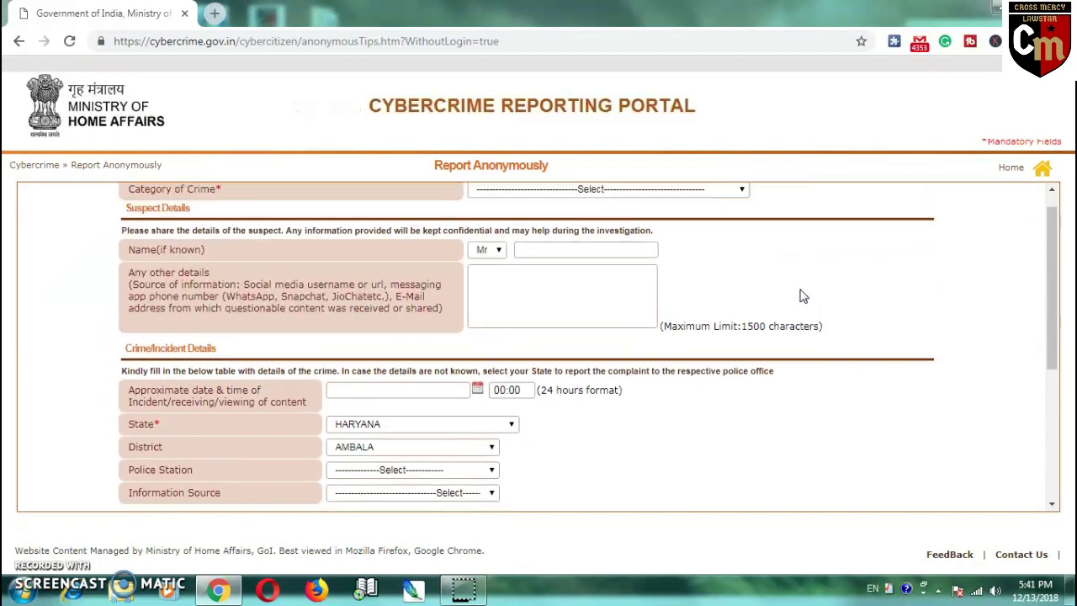
pyautogui.click(18, 40)
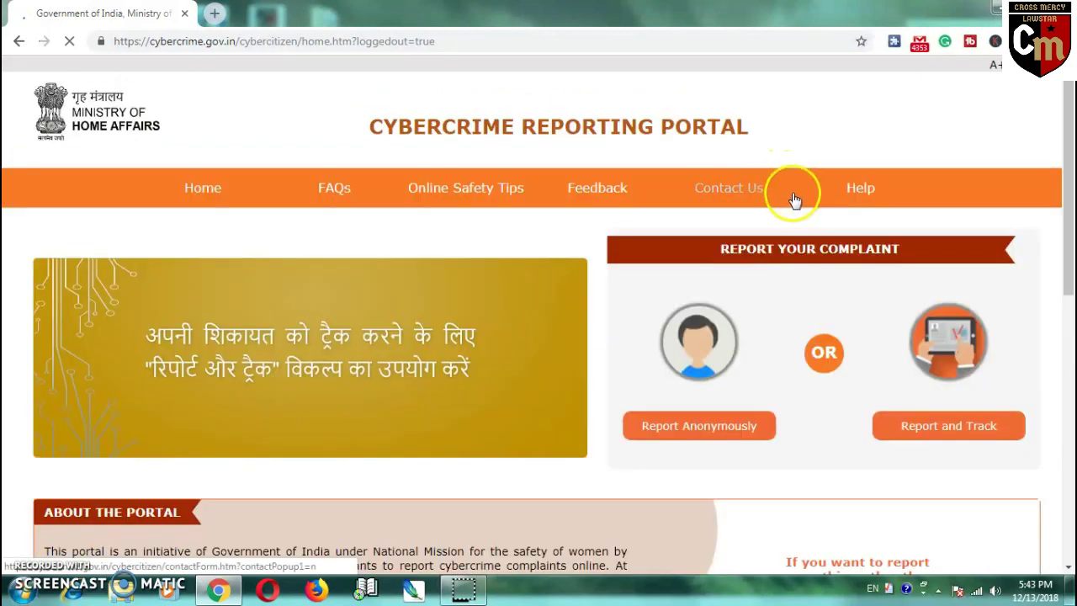
pyautogui.moveTo(816, 229)
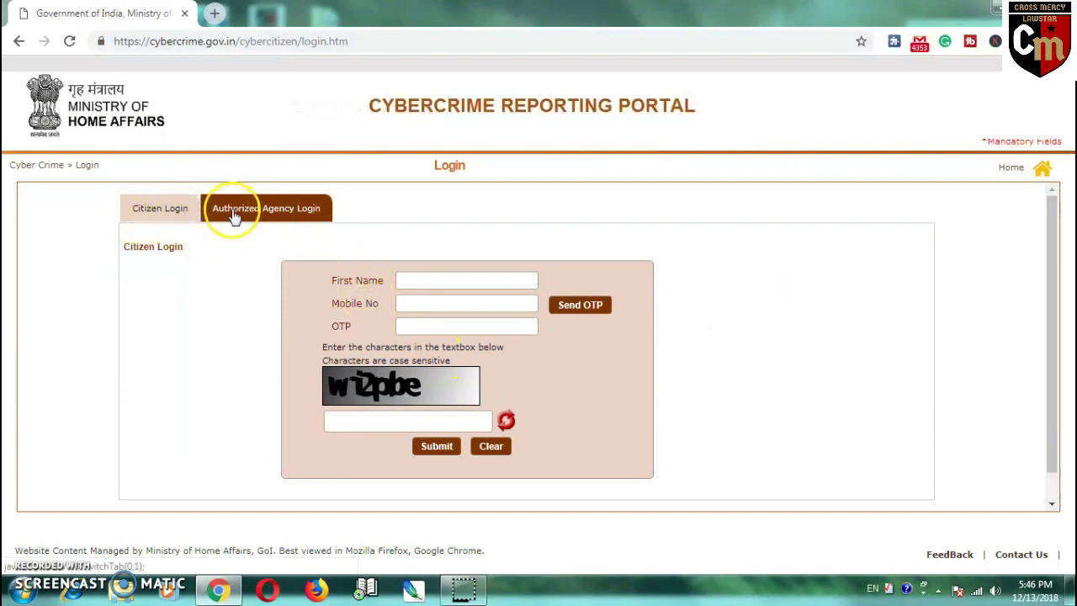
# - Enter the citizen's first name and mobile number in the Citizen Login form
pyautogui.click(285, 216)
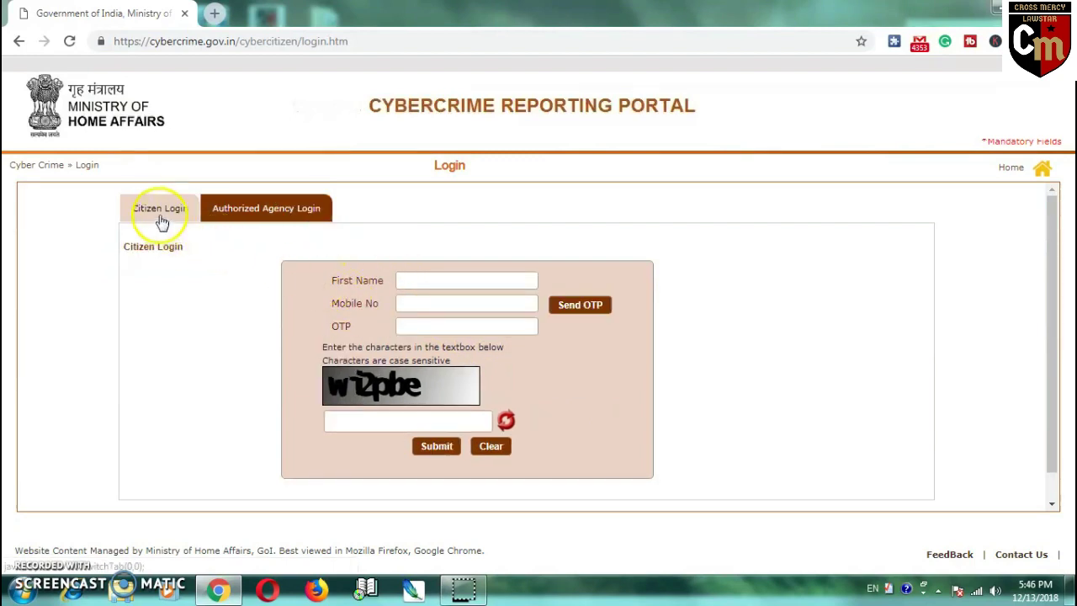
pyautogui.click(411, 281)
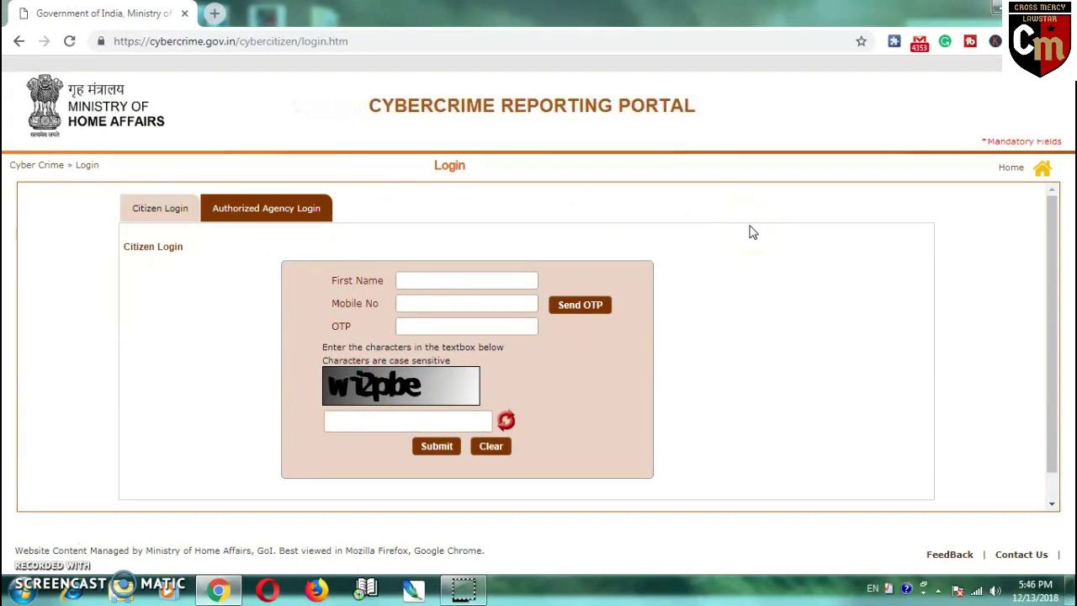
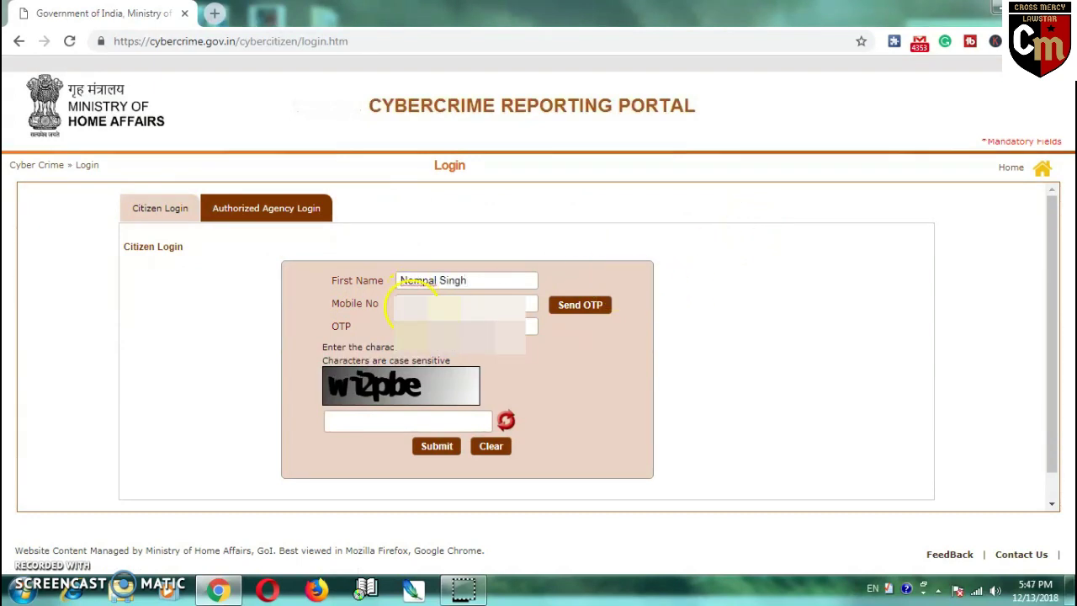
pyautogui.click(412, 305)
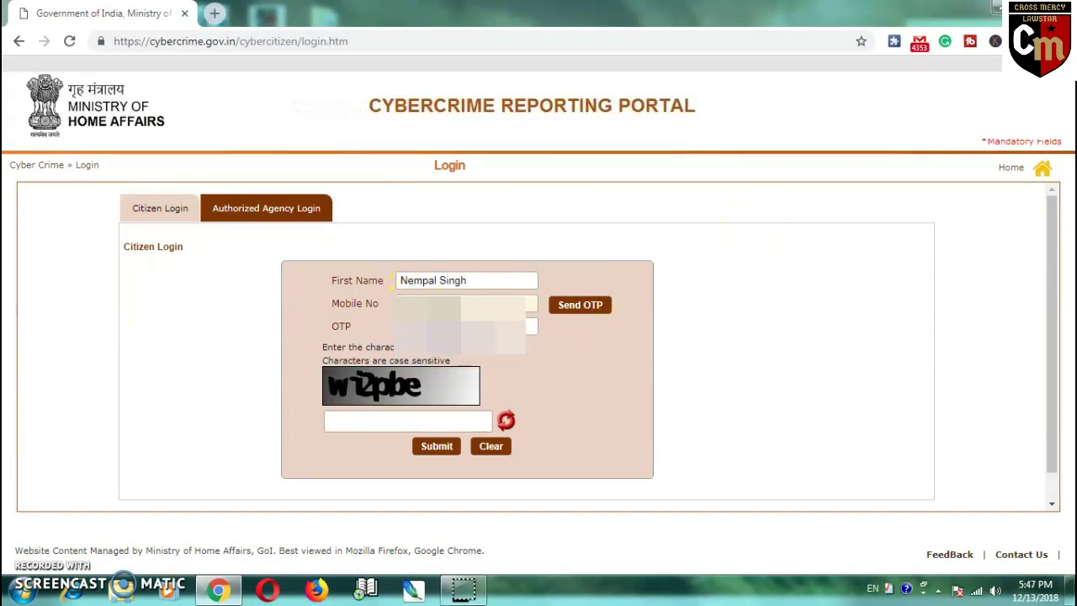
# - Request the OTP for the mobile number and start typing the captcha answer
pyautogui.click(562, 311)
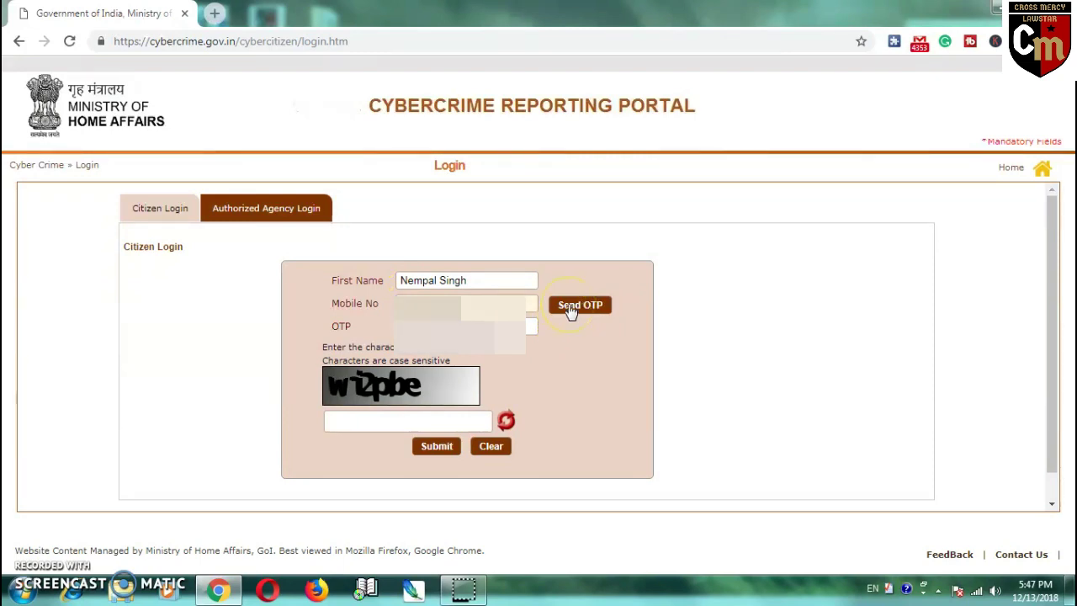
pyautogui.click(569, 311)
pyautogui.click(587, 351)
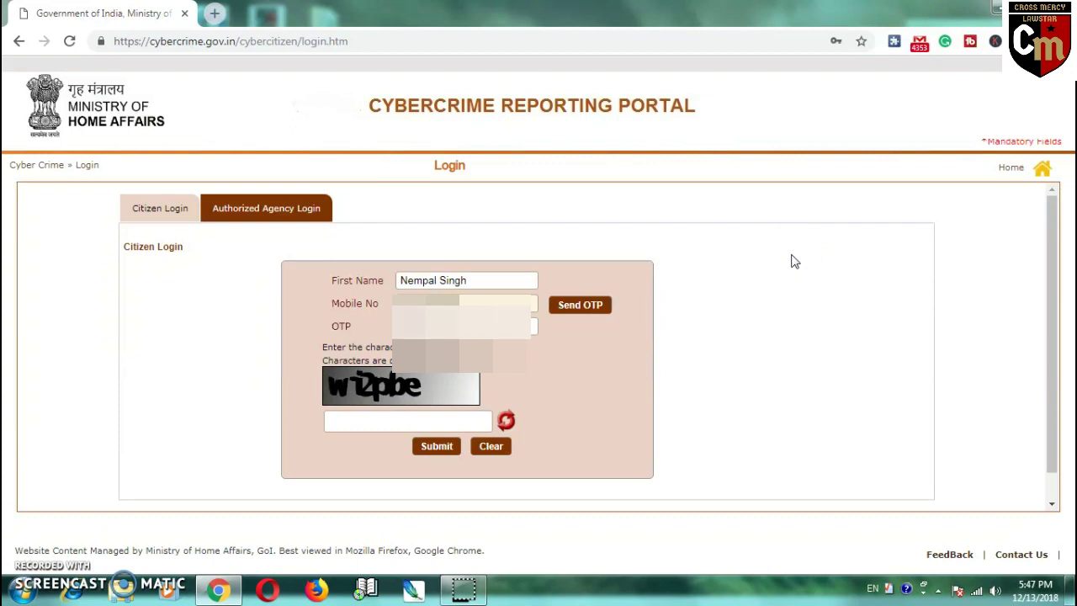
pyautogui.click(354, 425)
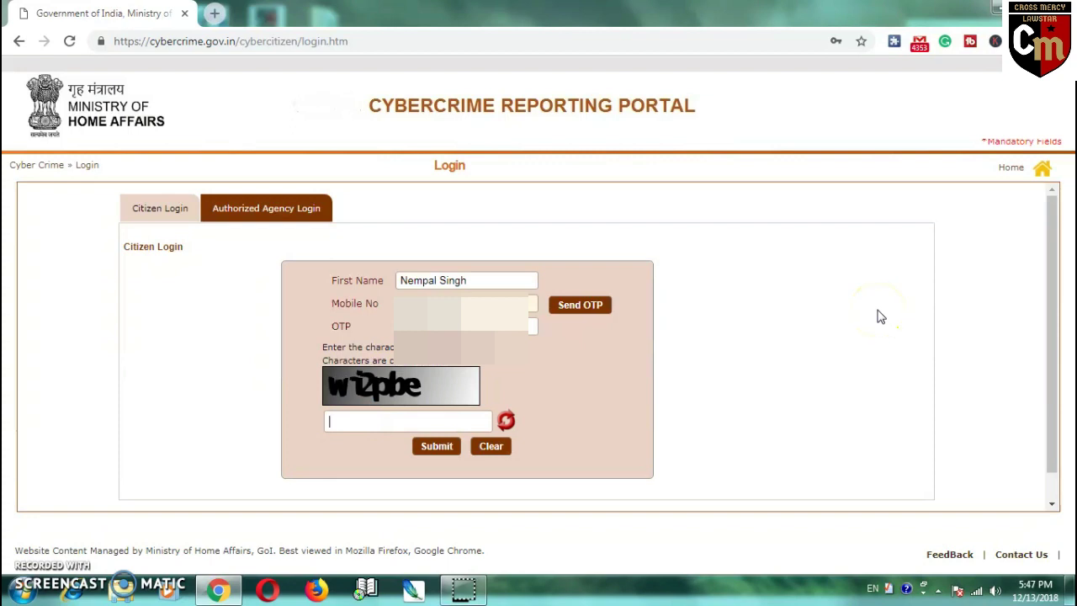
pyautogui.write('w')
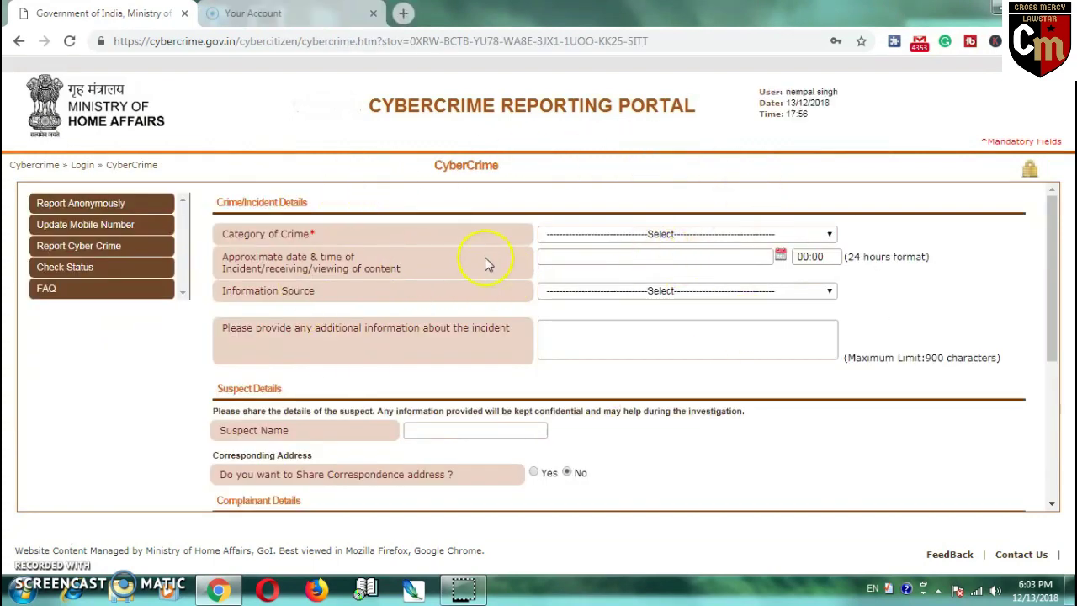
pyautogui.click(697, 234)
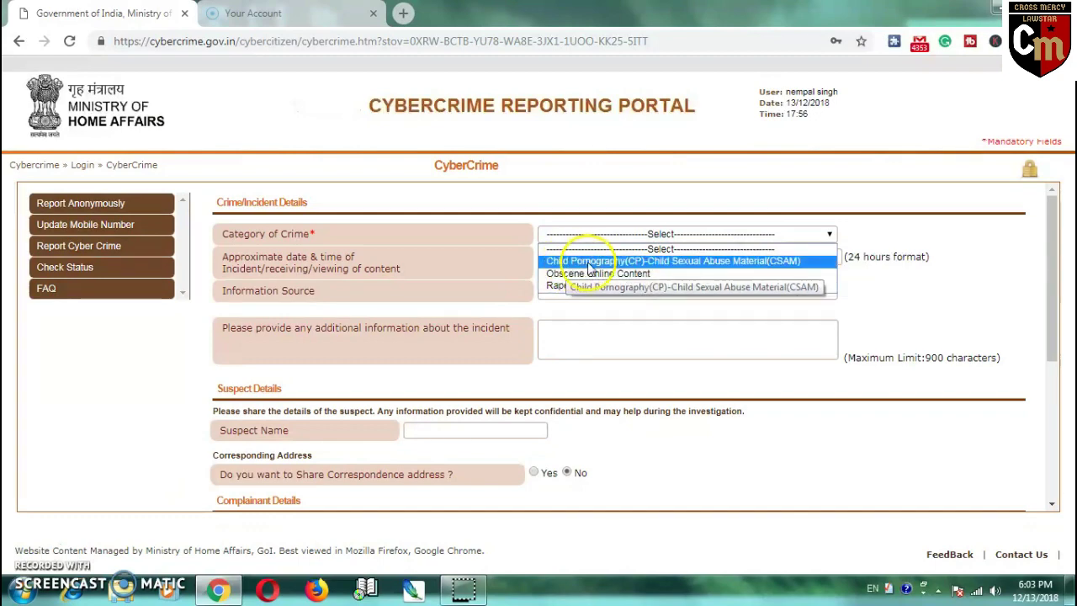
pyautogui.click(591, 264)
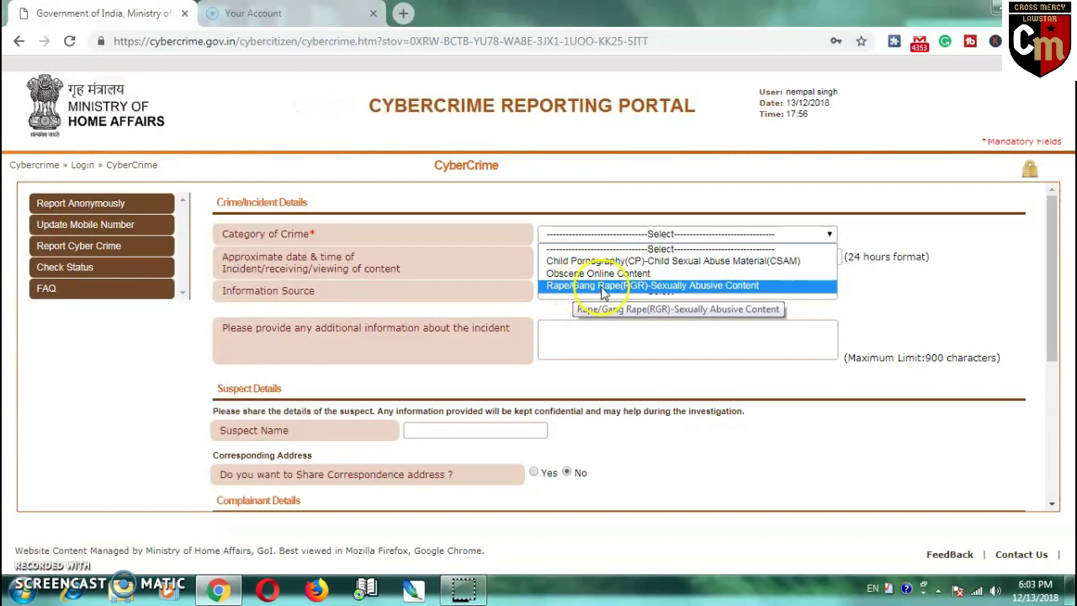
pyautogui.click(685, 249)
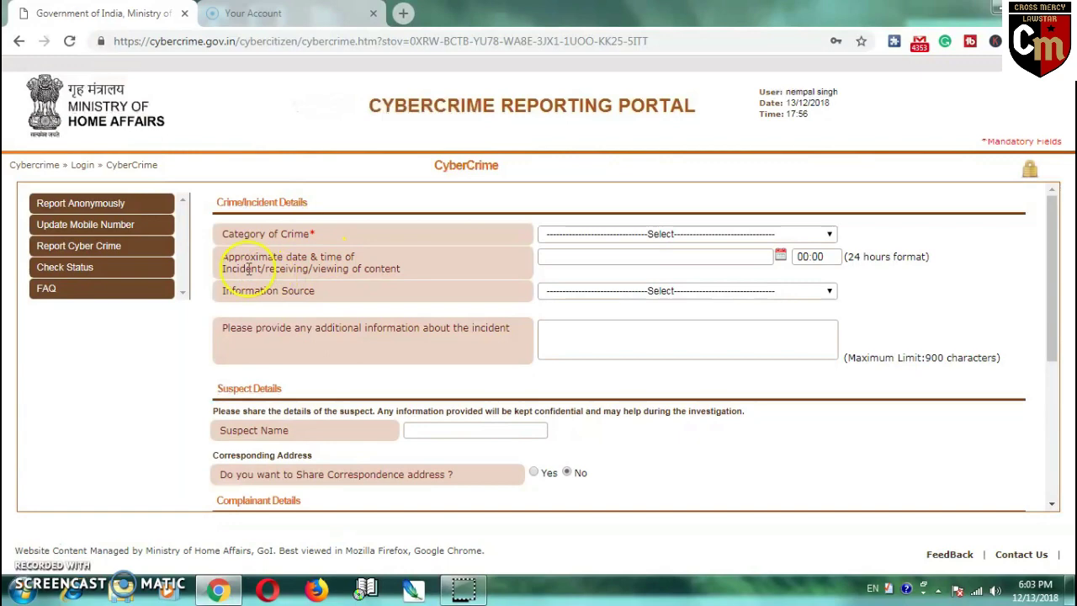
pyautogui.click(601, 256)
pyautogui.click(818, 256)
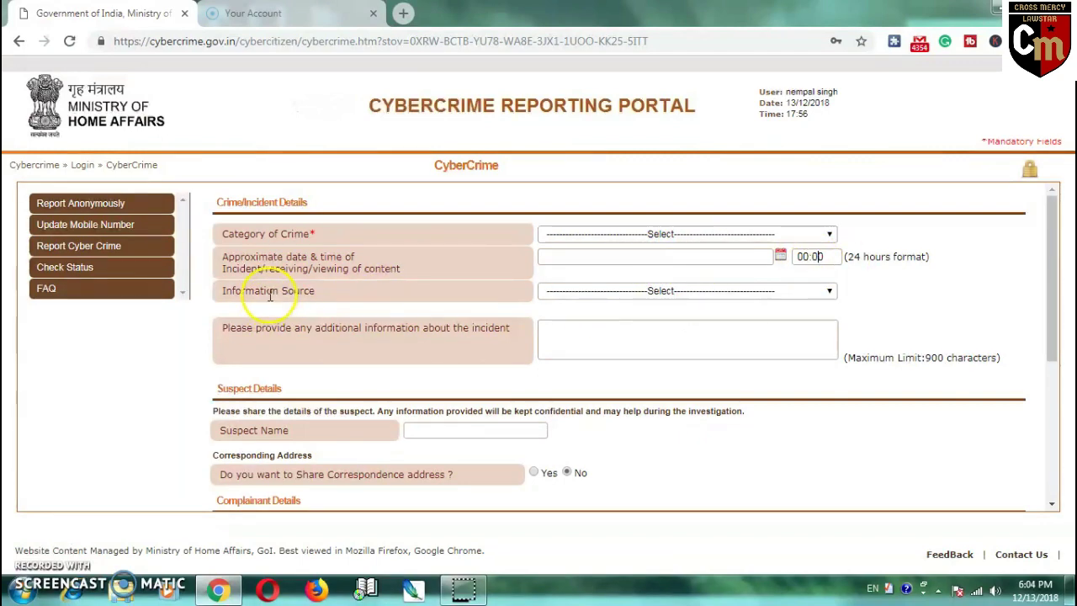
pyautogui.click(661, 295)
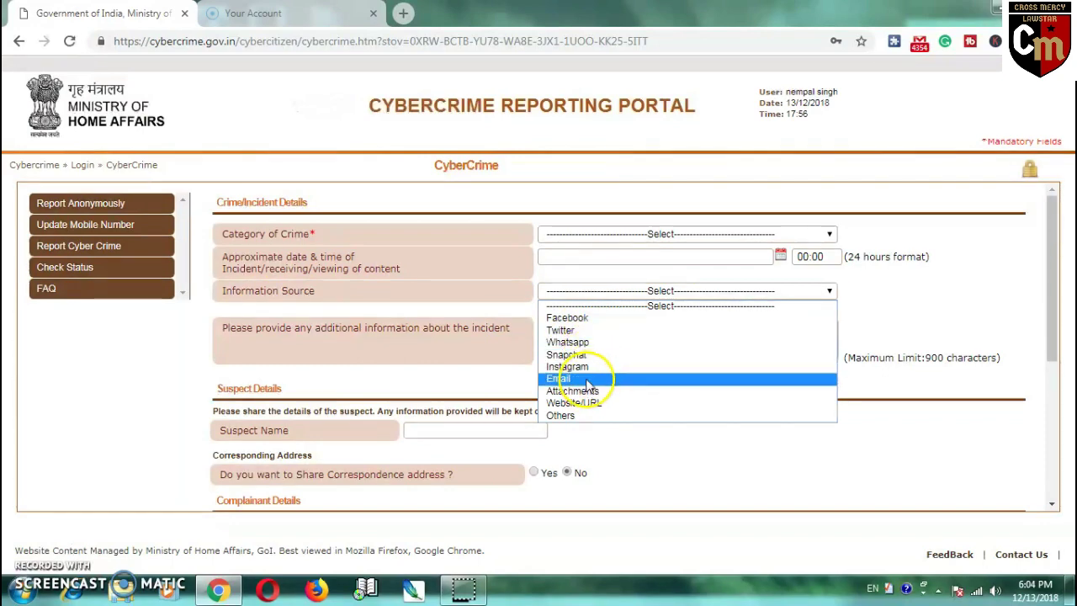
pyautogui.click(606, 406)
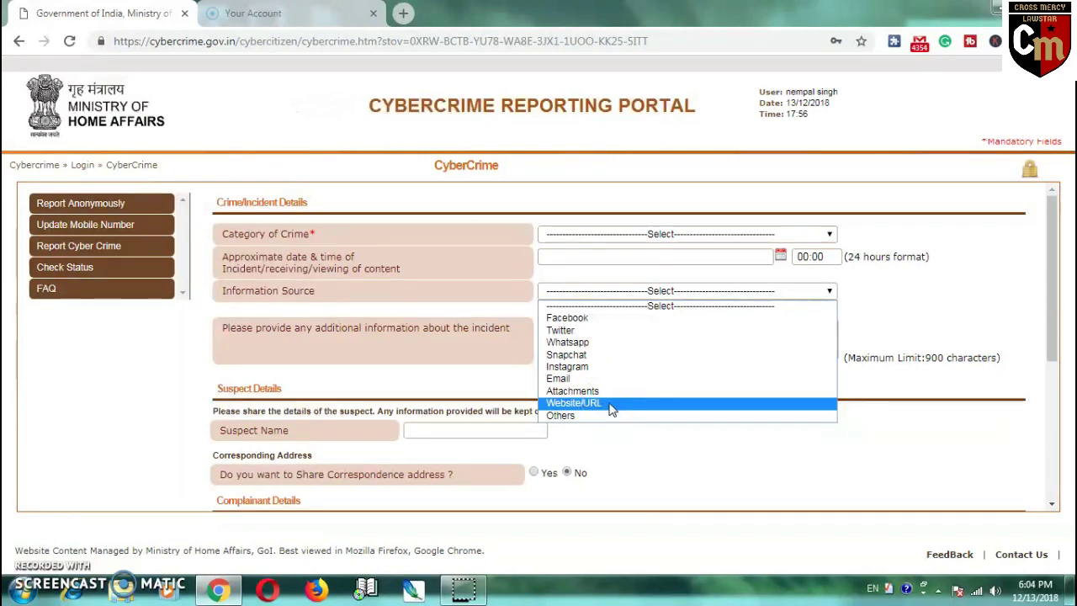
pyautogui.click(932, 313)
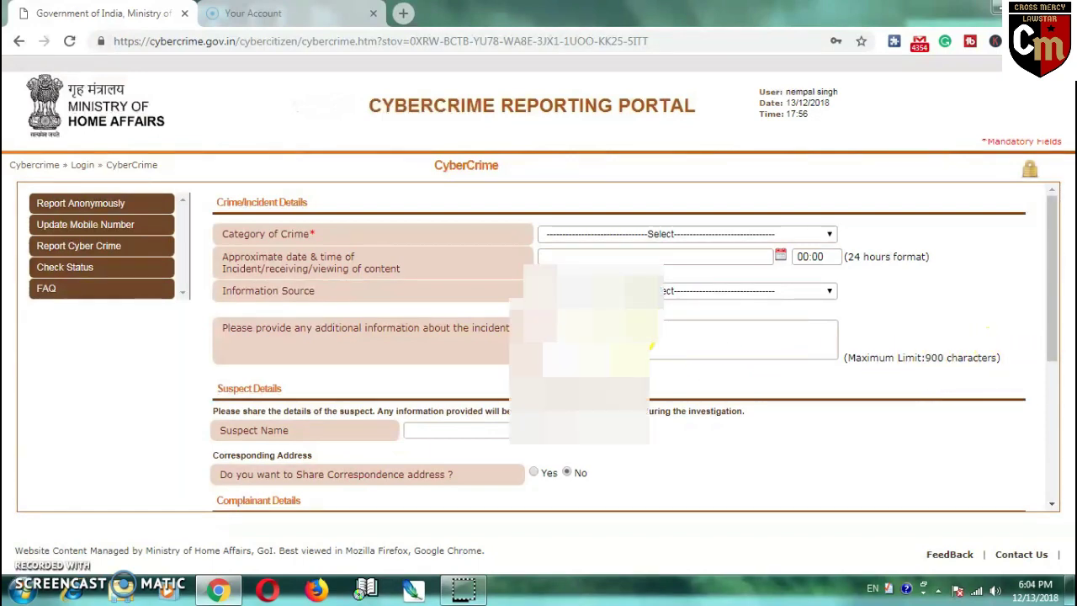
# - Scroll down to the Suspect Details correspondence-address question
pyautogui.scroll(-2, 673, 341)
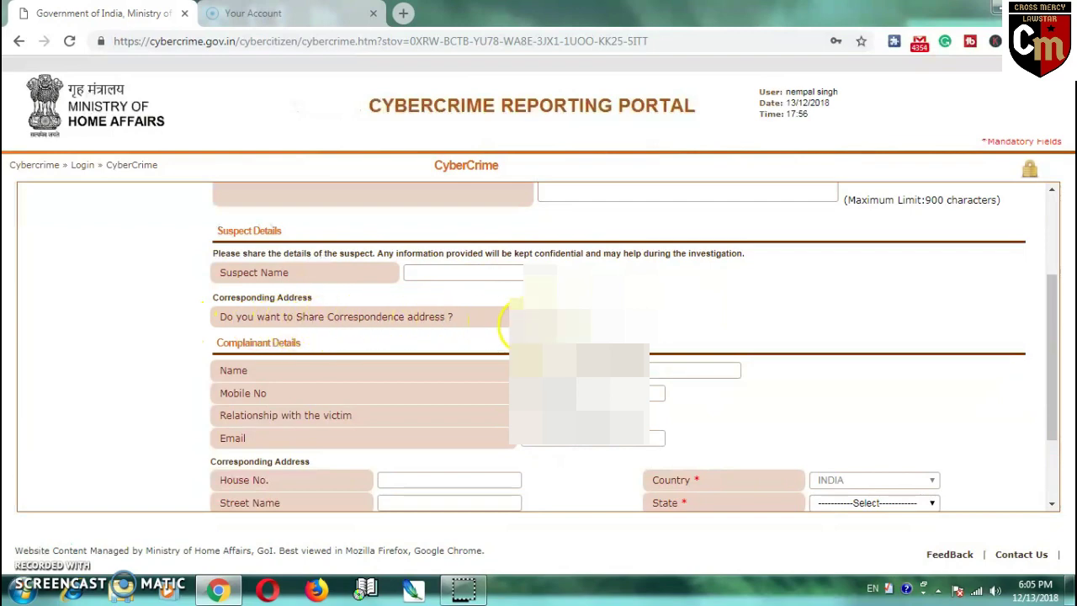
pyautogui.scroll(-2, 500, 320)
pyautogui.scroll(2, 493, 297)
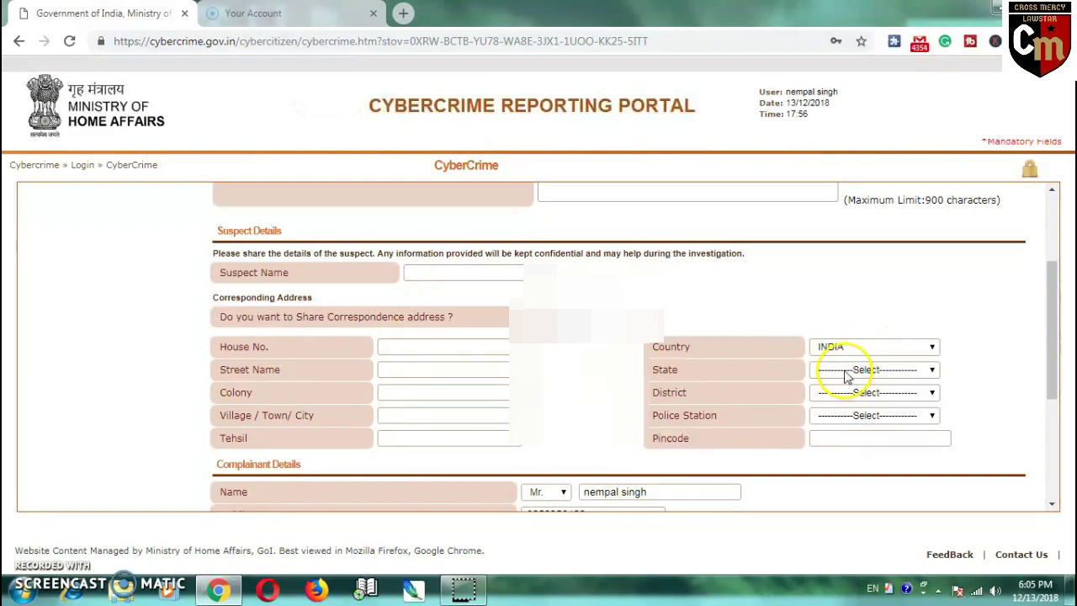
# - Set the suspect's address State to HARYANA and District to AMBALA, leaving Police Station unselected
pyautogui.click(844, 371)
pyautogui.click(871, 278)
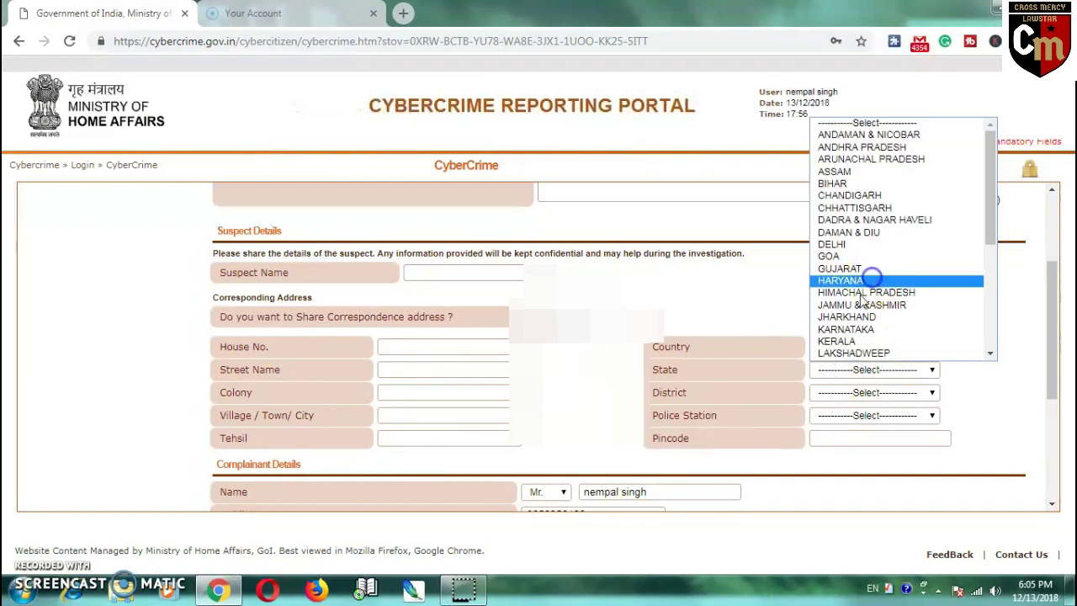
pyautogui.click(854, 392)
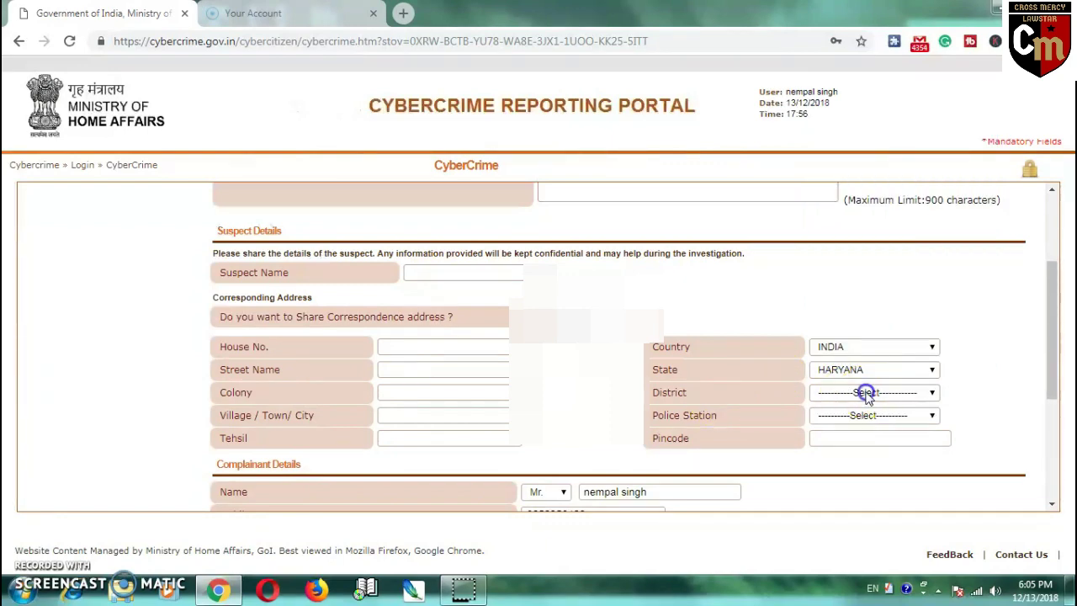
pyautogui.click(697, 160)
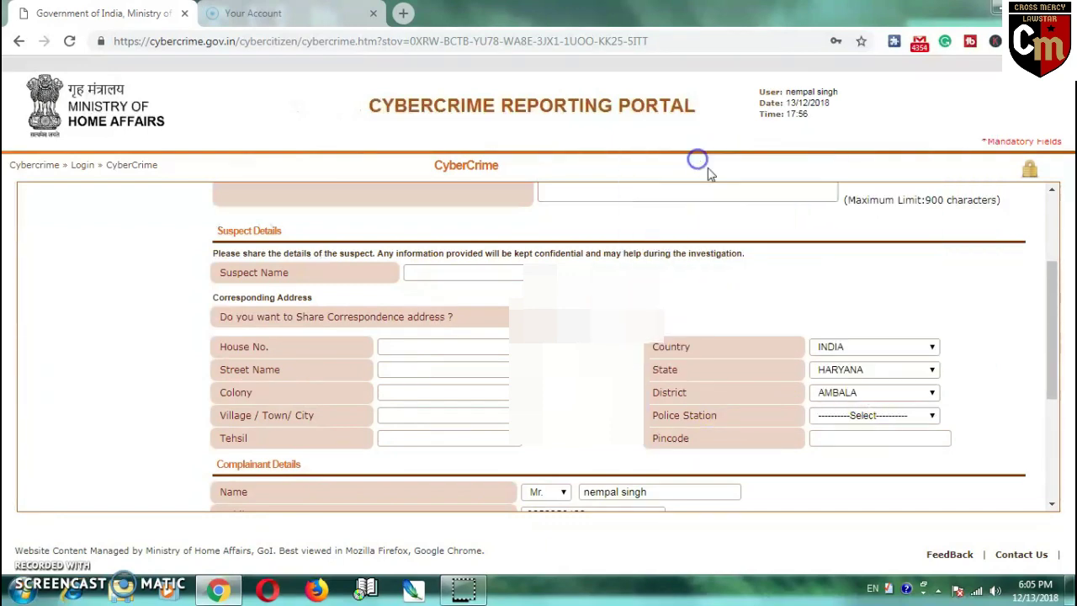
pyautogui.click(856, 415)
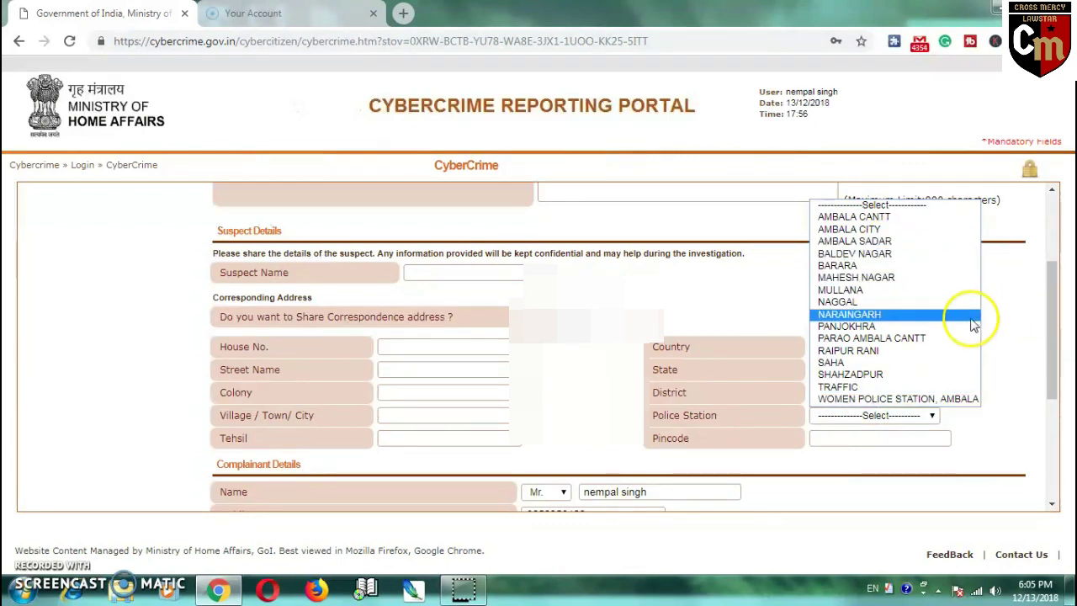
pyautogui.click(1003, 313)
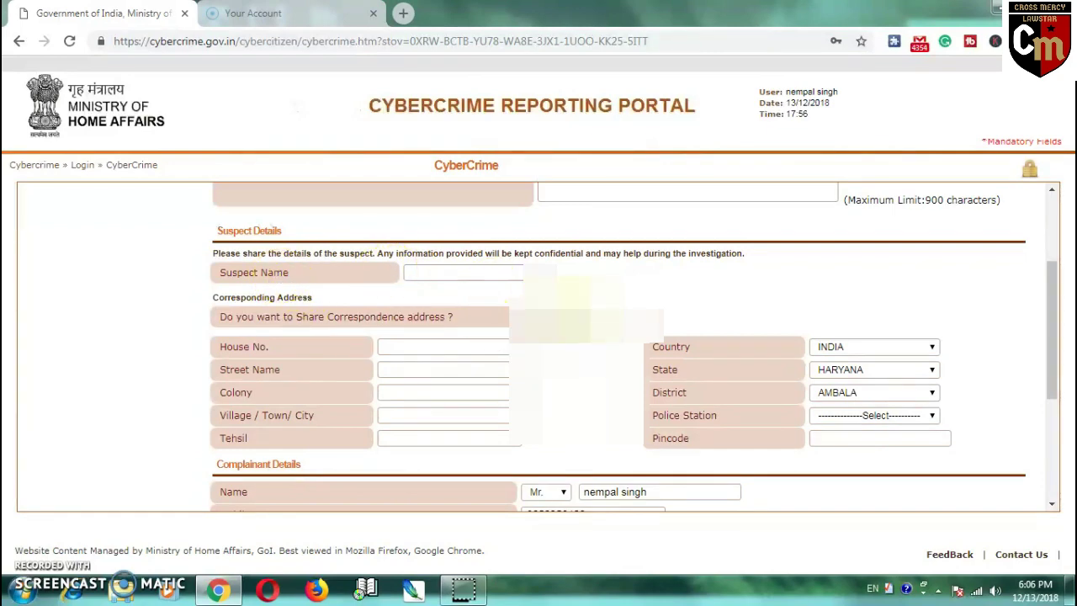
# - Answer No to sharing the suspect's correspondence address and scroll to Complainant Details
pyautogui.click(564, 317)
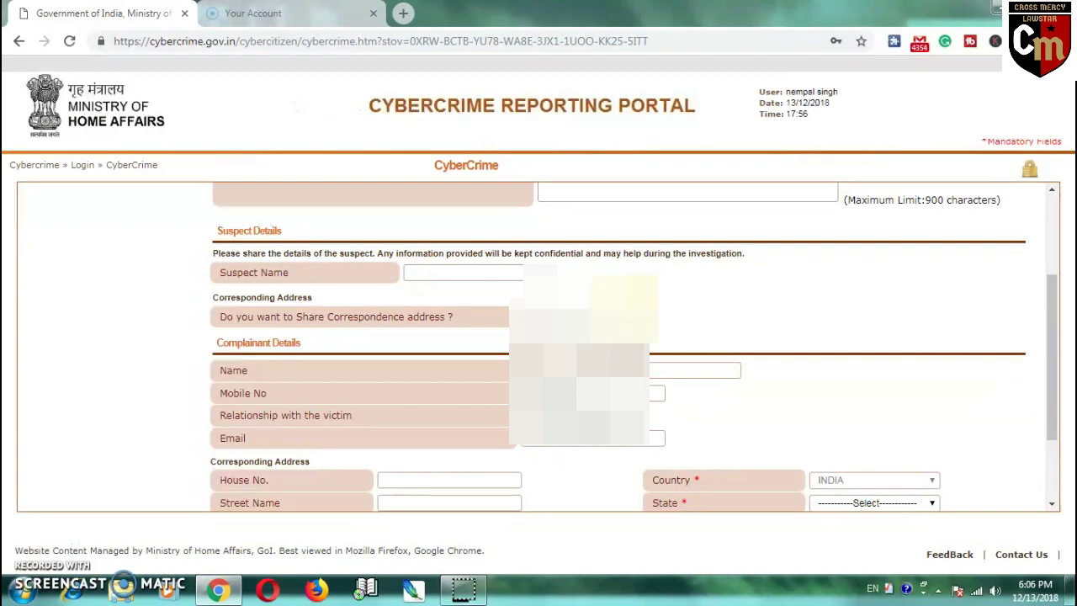
pyautogui.scroll(-1, 669, 316)
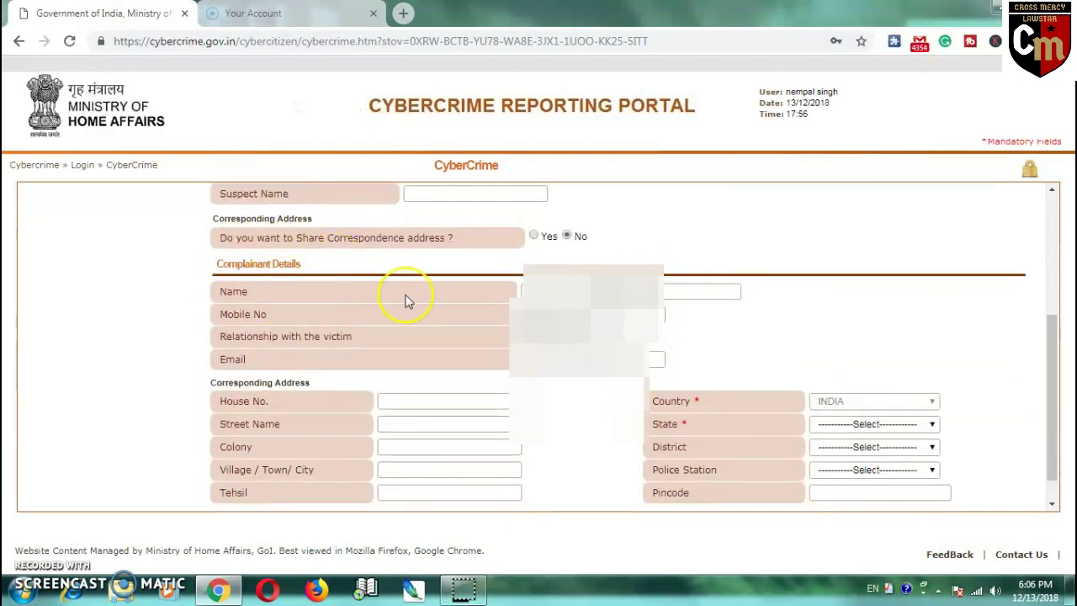
pyautogui.scroll(-1, 685, 308)
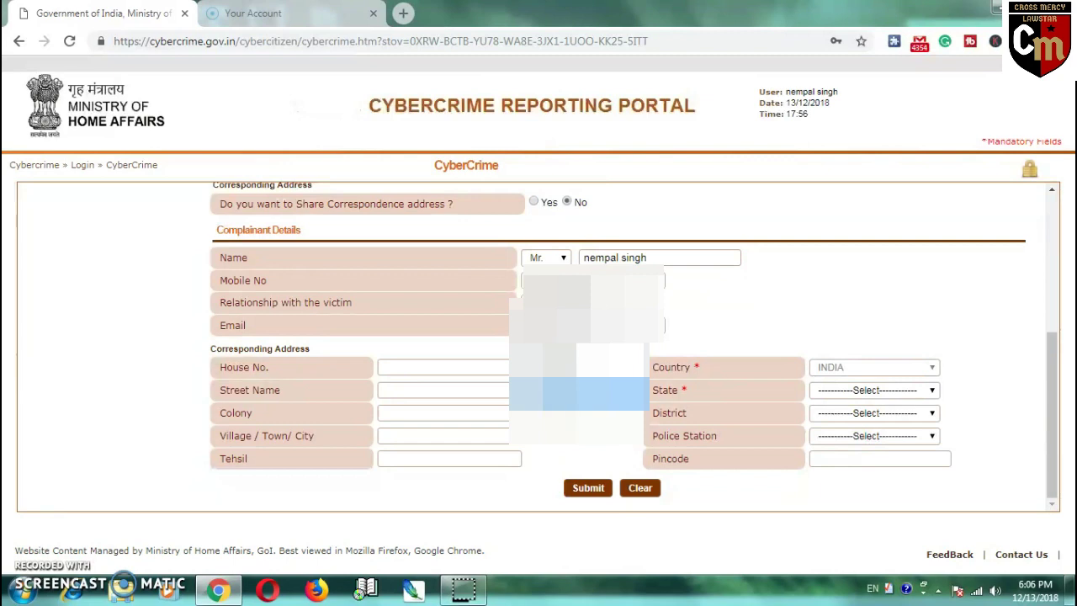
pyautogui.click(703, 325)
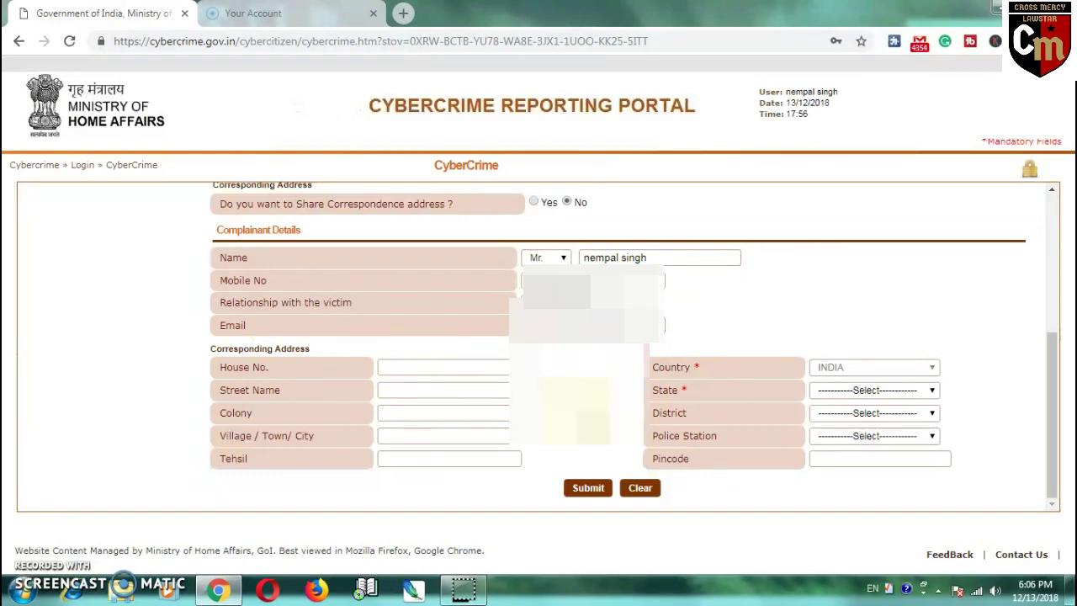
pyautogui.scroll(2, 402, 364)
pyautogui.scroll(-2, 305, 378)
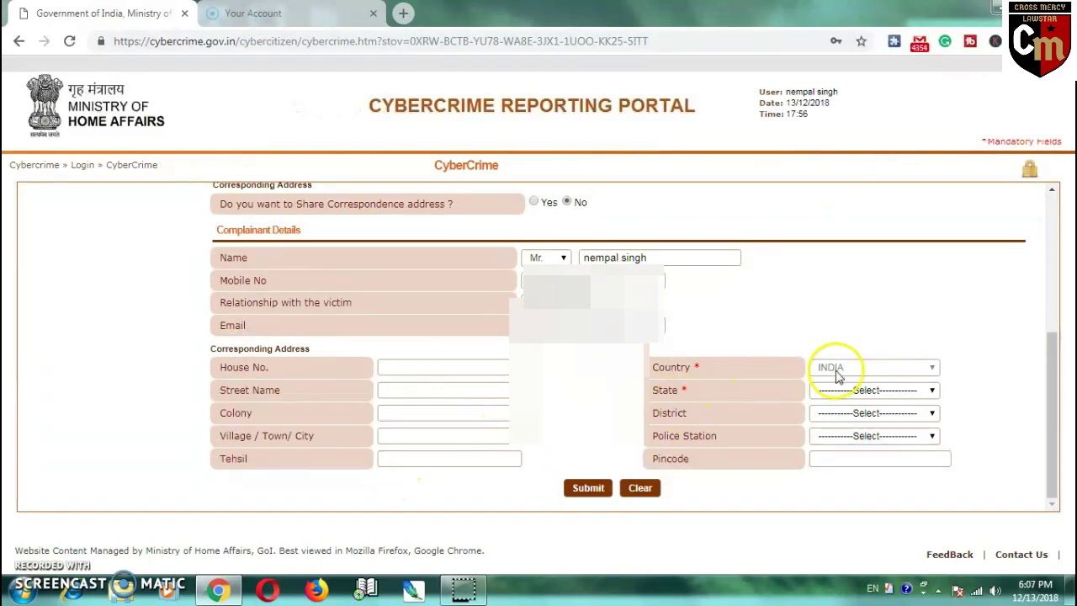
# - Set the complainant's address State to HARYANA and District to BHIWANI, leaving Police Station blank
pyautogui.click(868, 392)
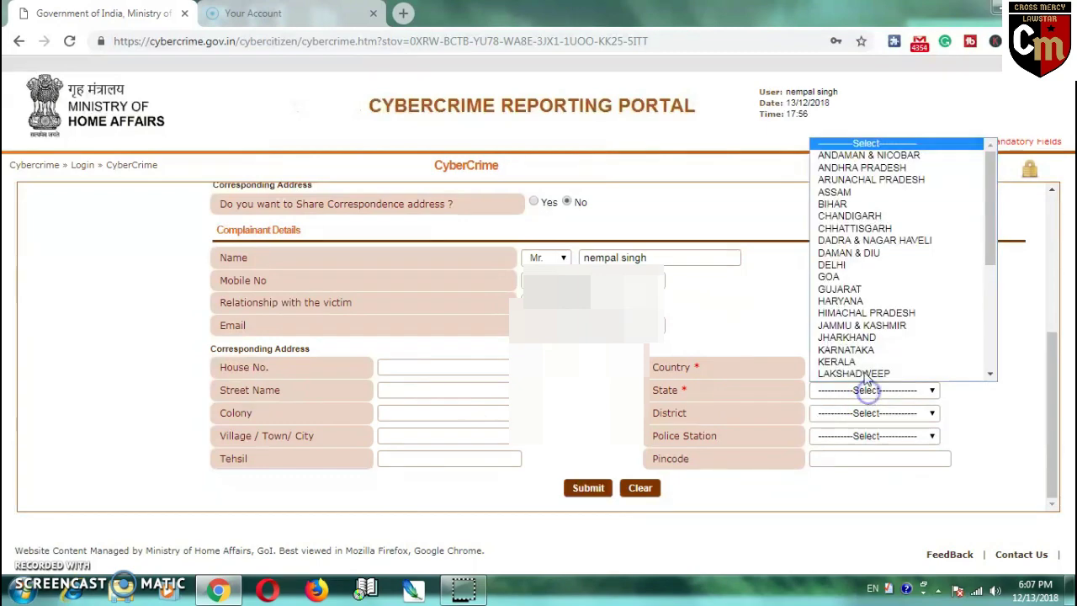
pyautogui.click(873, 302)
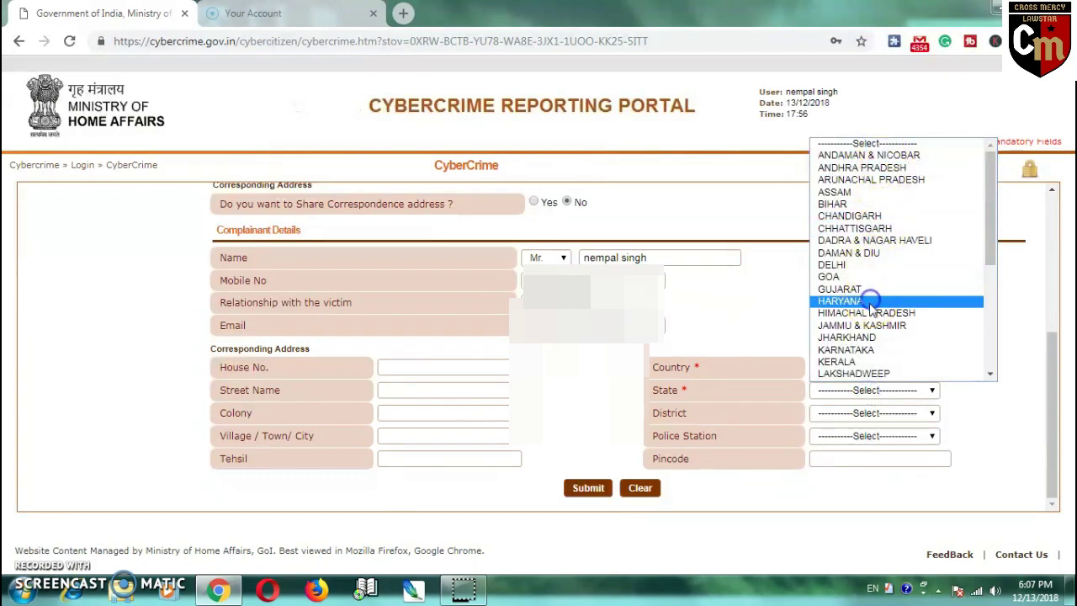
pyautogui.click(872, 418)
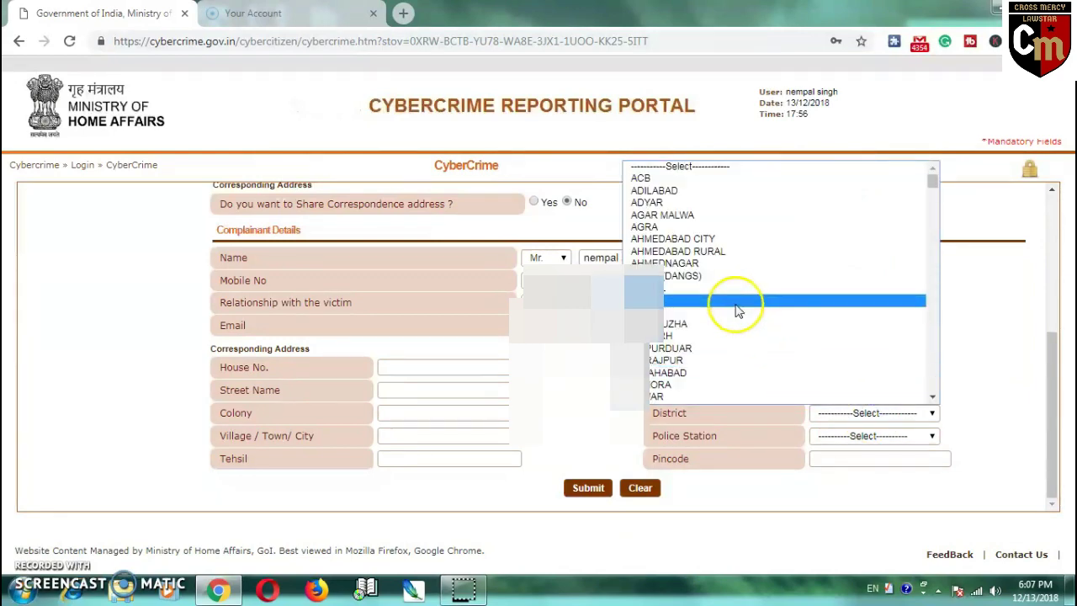
pyautogui.click(1014, 295)
pyautogui.click(875, 413)
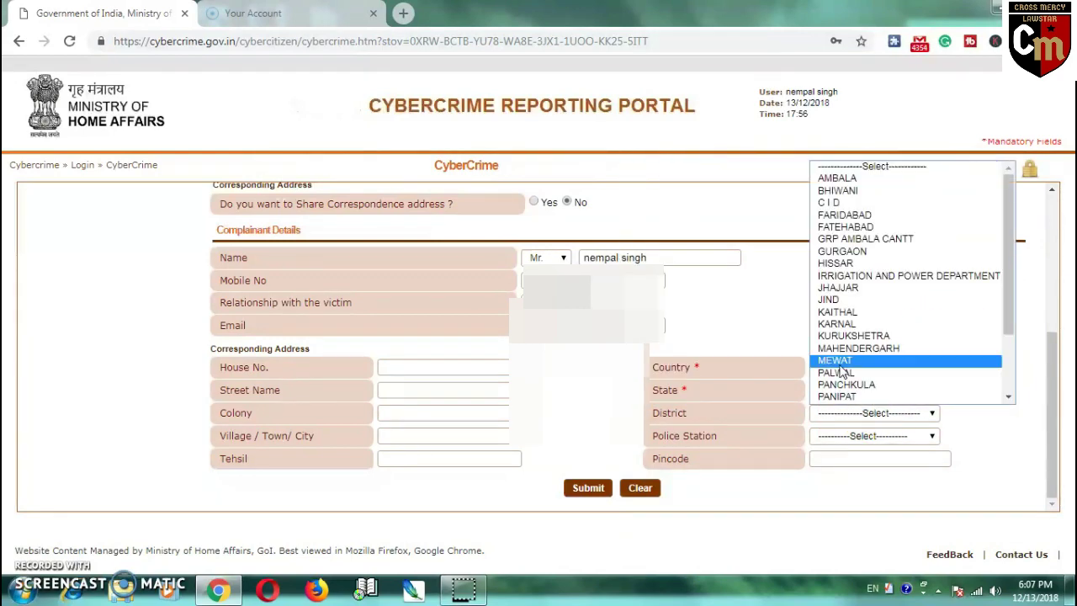
pyautogui.click(838, 191)
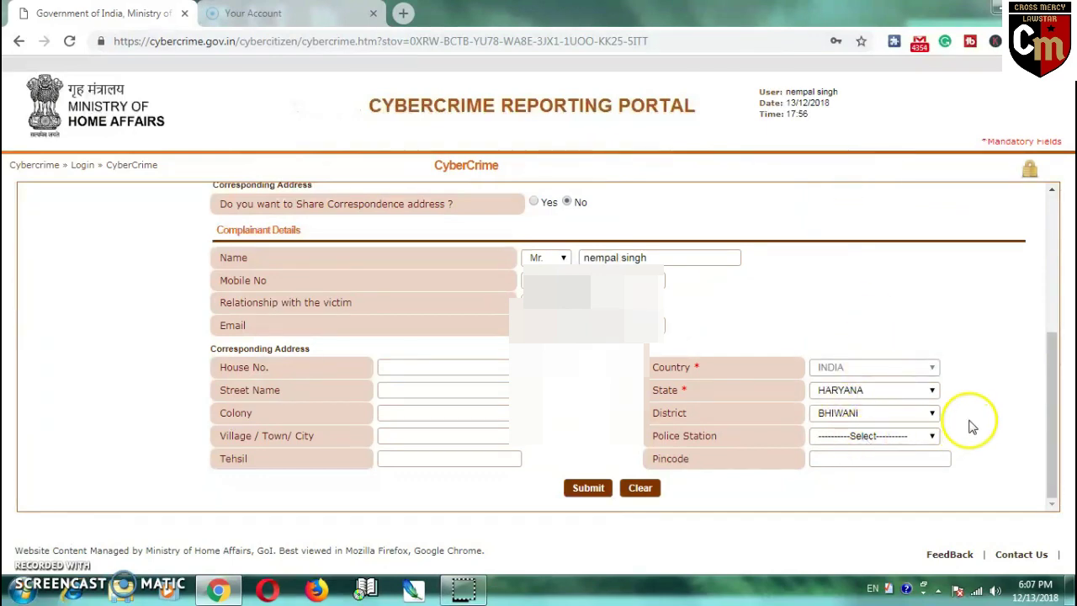
pyautogui.click(892, 440)
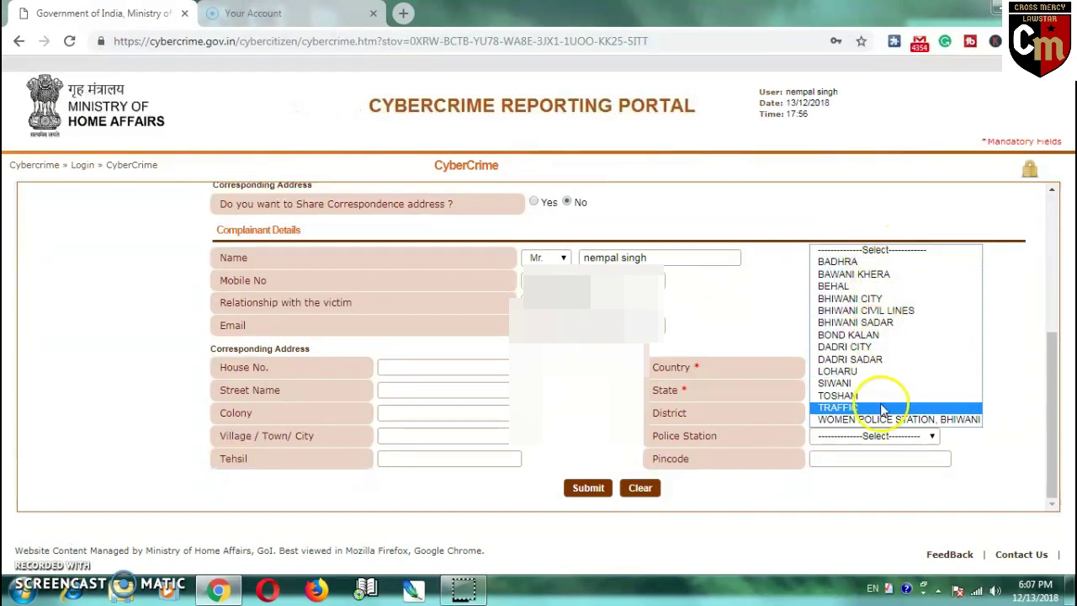
pyautogui.click(1011, 318)
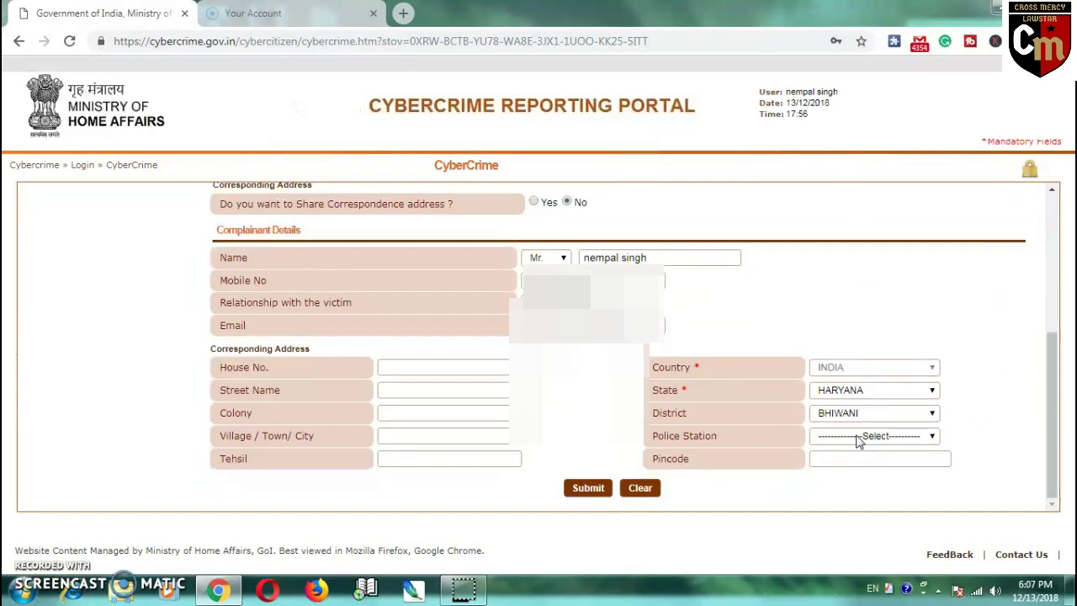
pyautogui.click(858, 441)
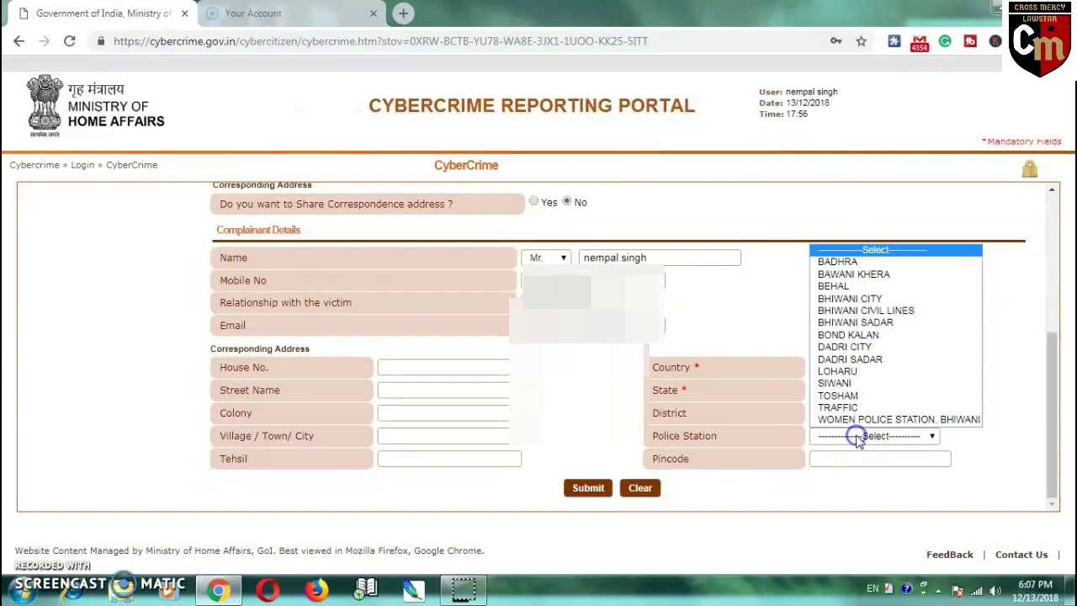
pyautogui.click(836, 462)
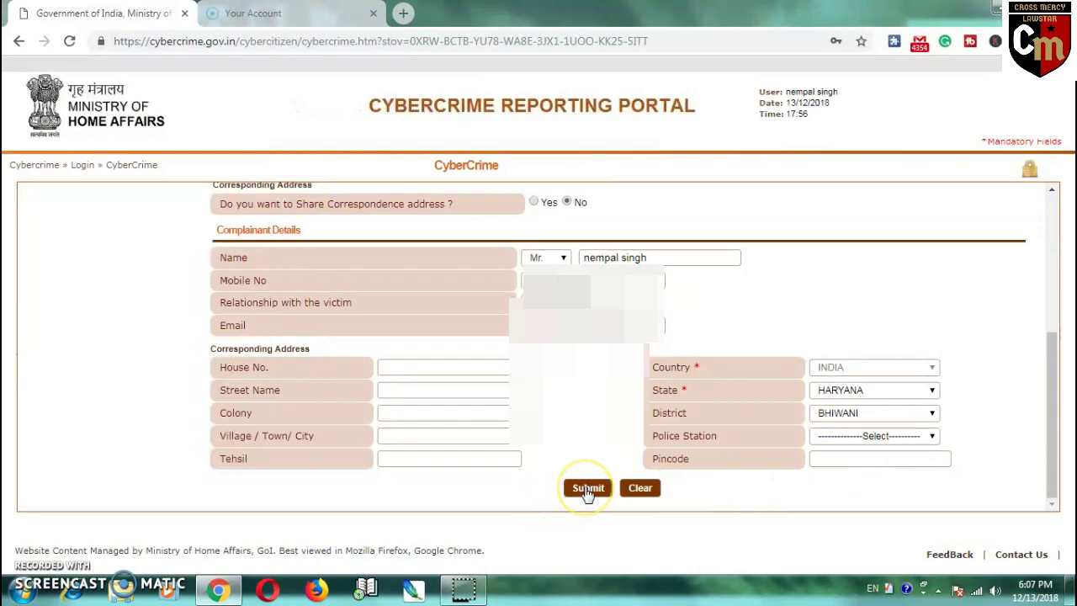
# - Return to the top of the complaint form and log out to the portal home page
pyautogui.scroll(5, 698, 396)
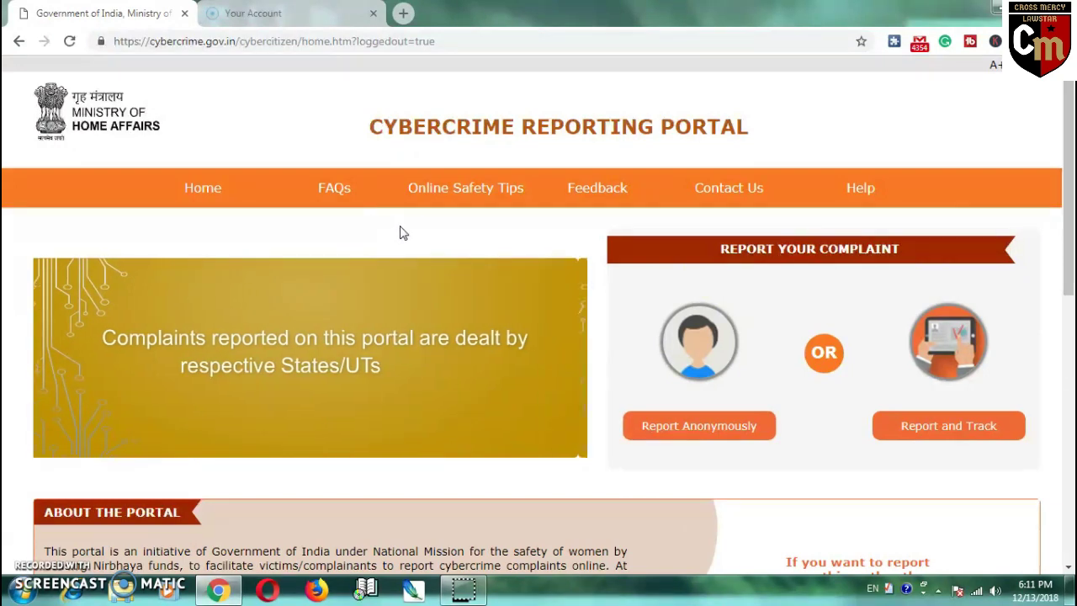
pyautogui.moveTo(455, 235); pyautogui.dragTo(521, 234)
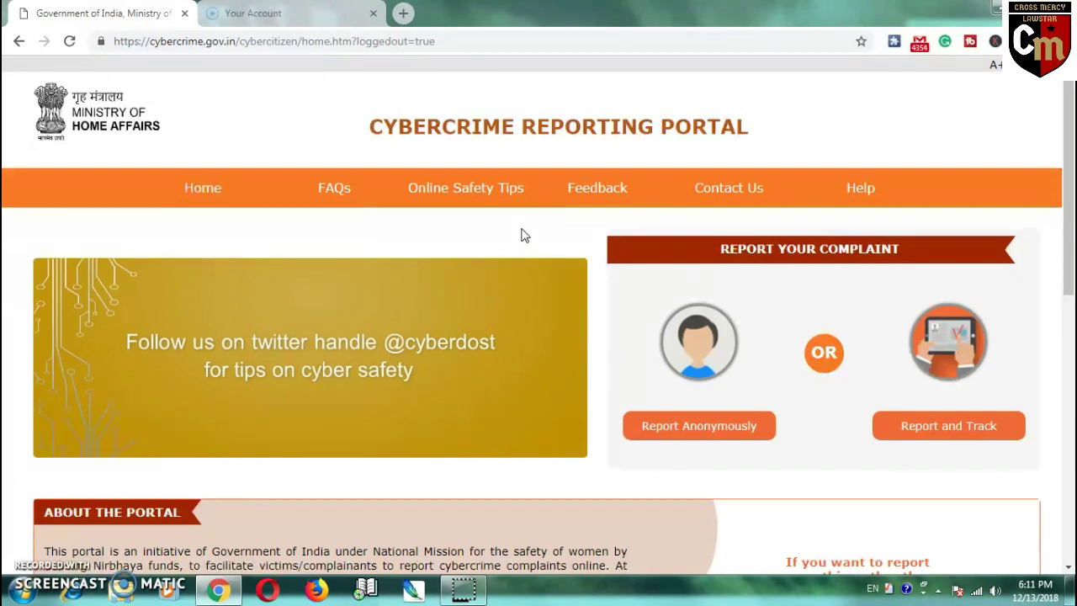